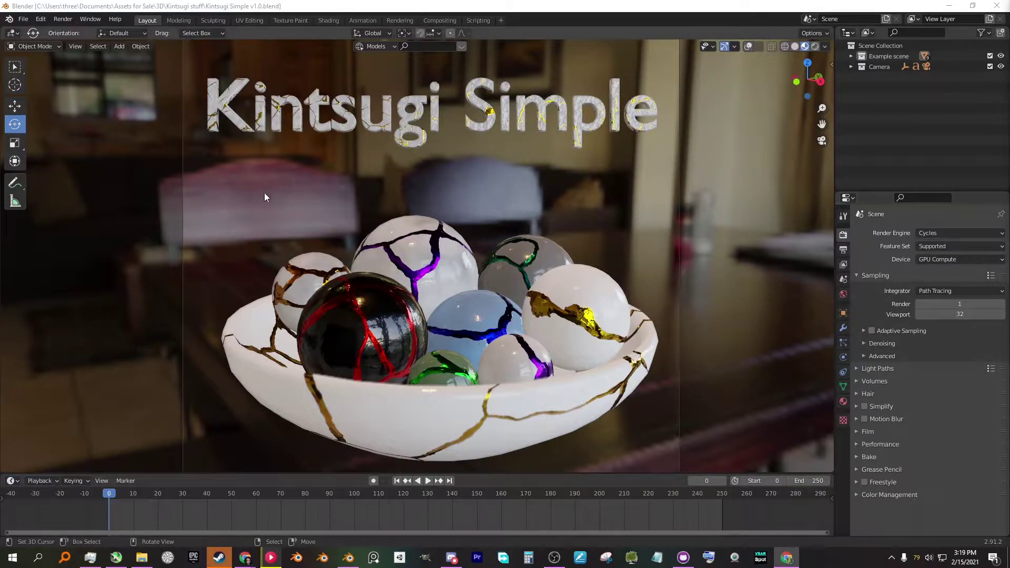
- Search the Preferences add-ons for 'node' to confirm Node Wrangler is enabled
{"action": "left_click", "coordinate": [39, 17]}
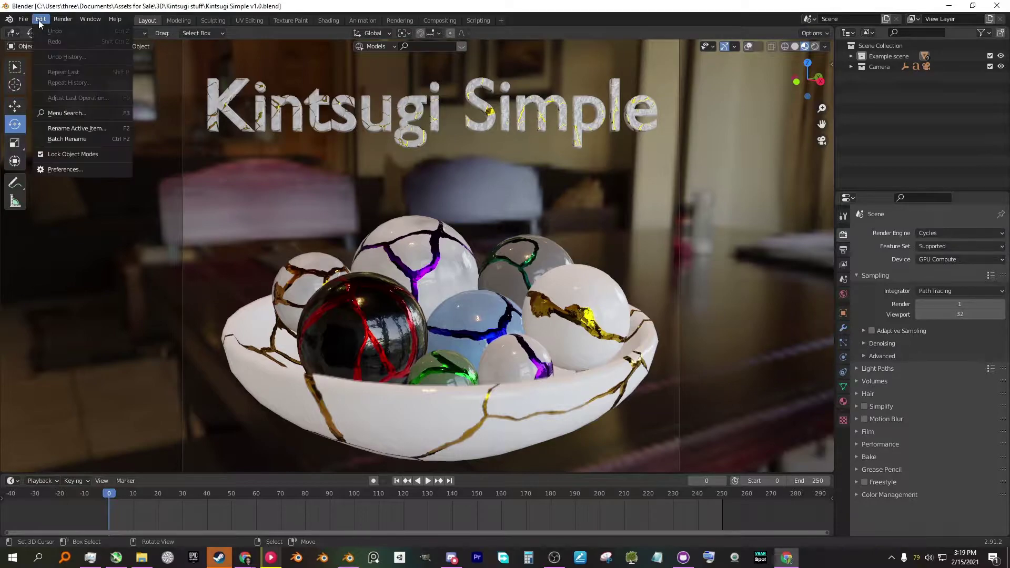
{"action": "left_click", "coordinate": [74, 167]}
{"action": "mouse_move", "coordinate": [84, 41]}
{"action": "left_mouse_down"}
{"action": "mouse_move", "coordinate": [171, 67]}
{"action": "mouse_move", "coordinate": [150, 73]}
{"action": "left_mouse_up"}
{"action": "left_click", "coordinate": [124, 169]}
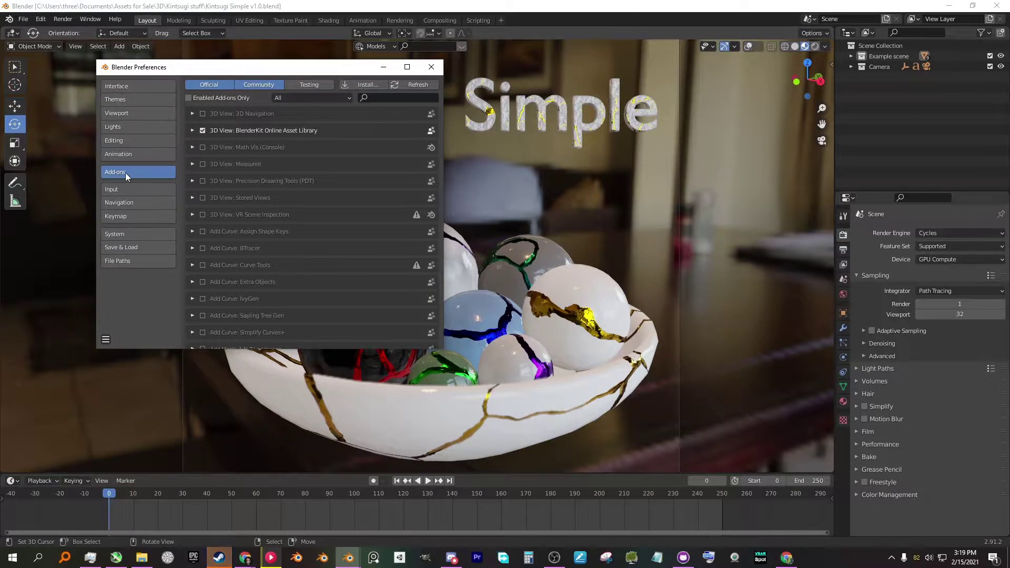
{"action": "left_click", "coordinate": [380, 98]}
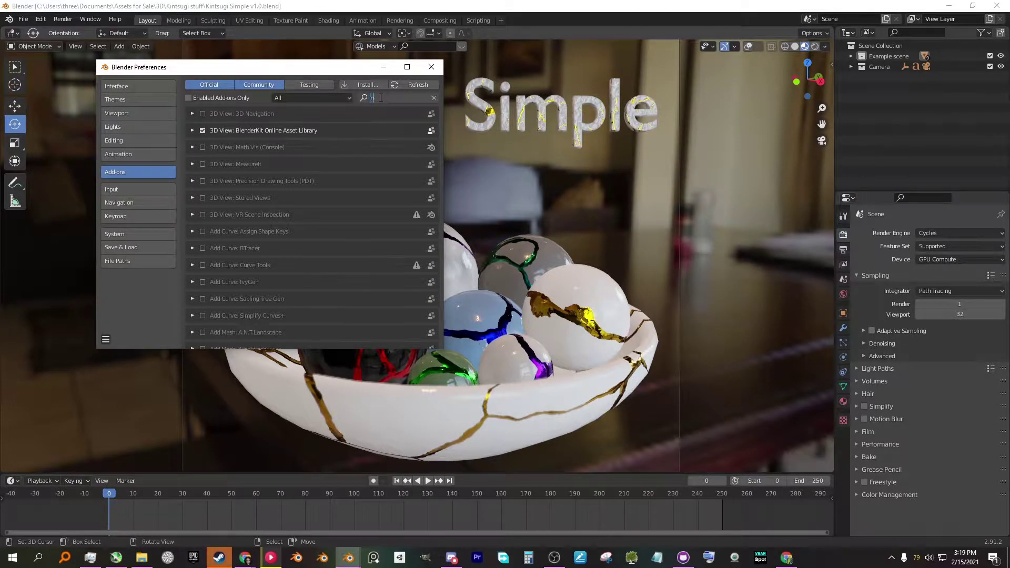
{"action": "type", "text": "node"}
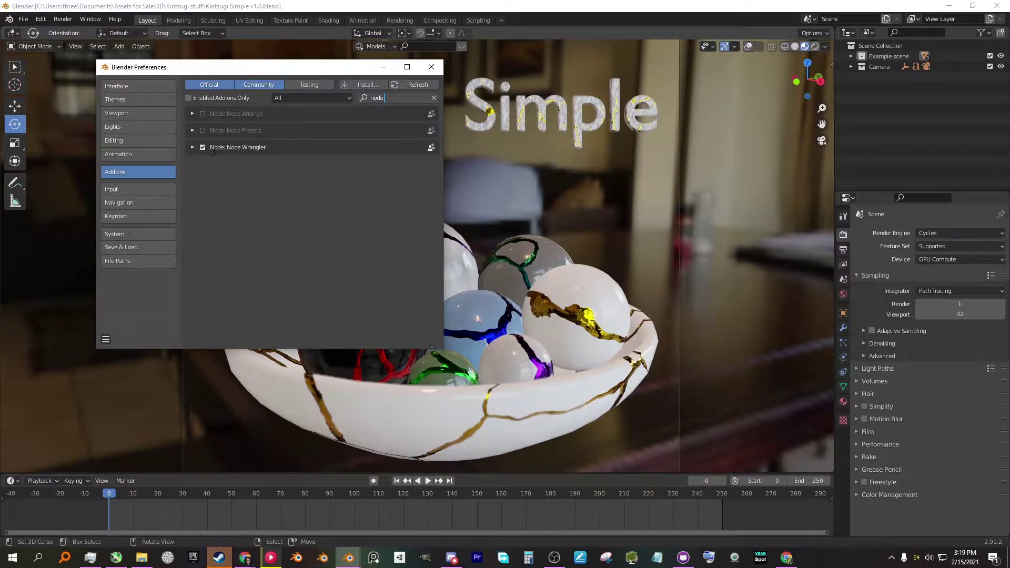
{"action": "key", "text": "Return"}
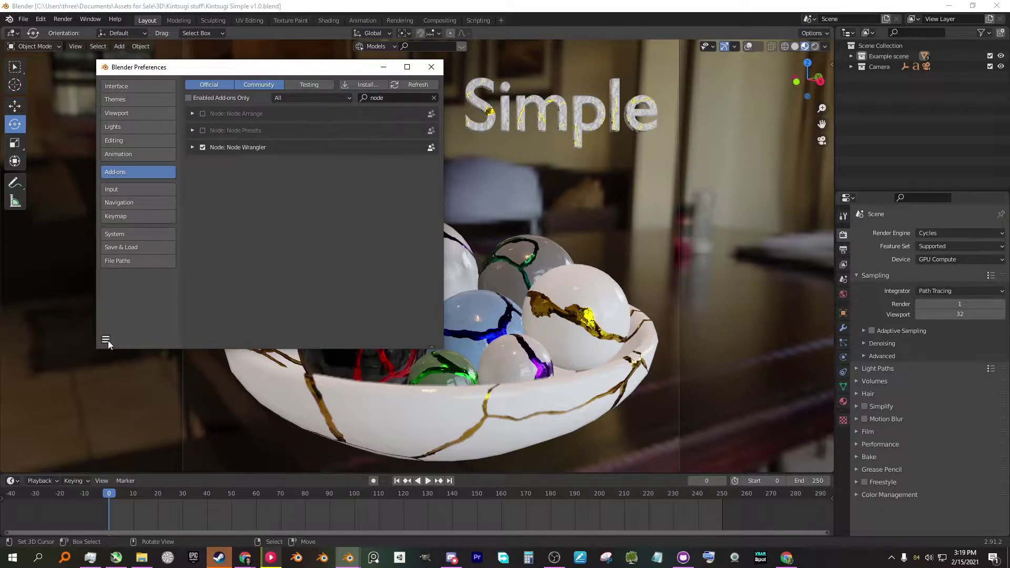
- Show the System settings with CUDA rendering on the GeForce RTX 2070
{"action": "left_click", "coordinate": [106, 339]}
{"action": "left_click", "coordinate": [150, 311]}
{"action": "left_click", "coordinate": [142, 235]}
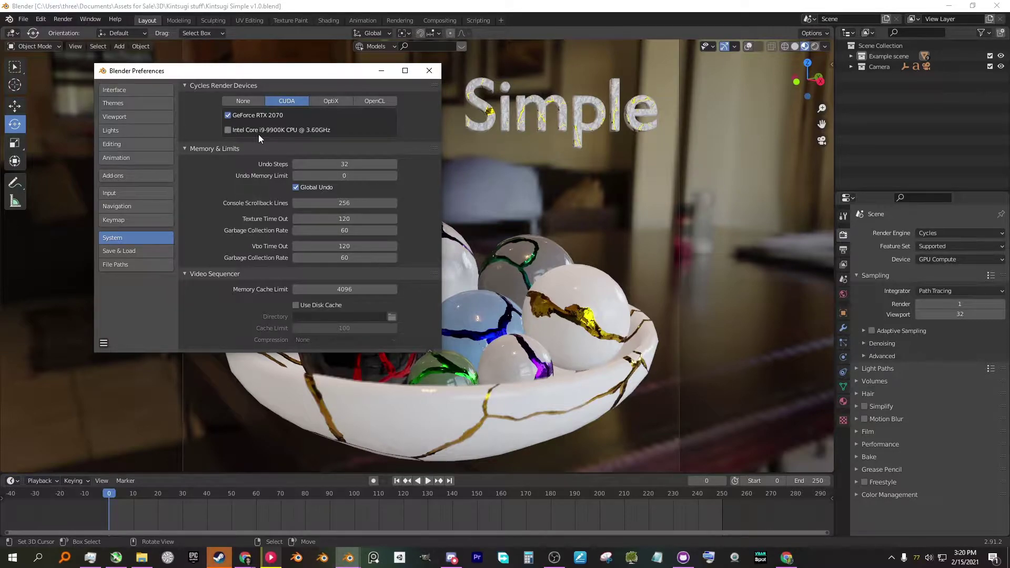
- Confirm Cycles as render engine with GPU Compute as the device
{"action": "left_click", "coordinate": [643, 161]}
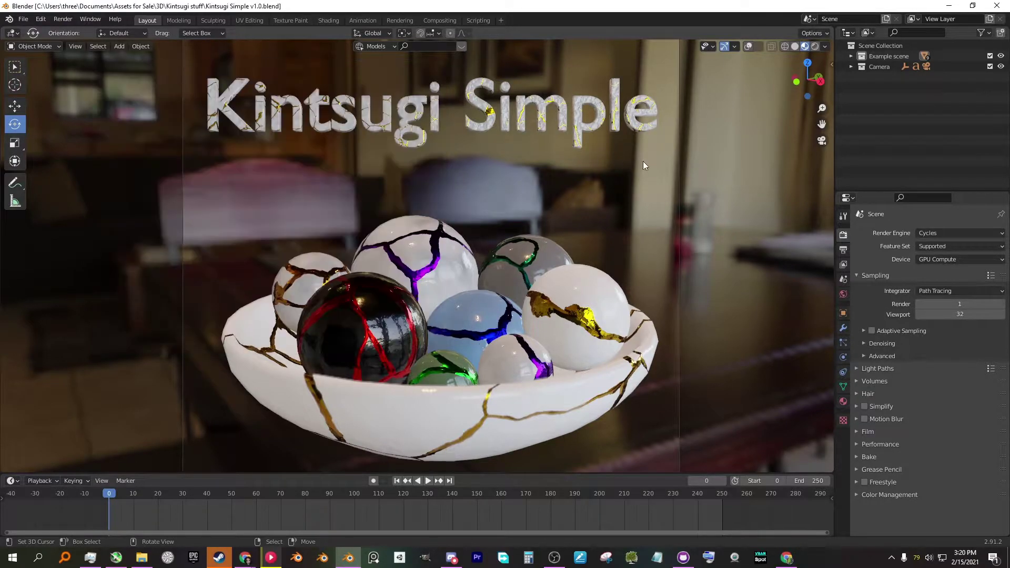
{"action": "left_click", "coordinate": [935, 230]}
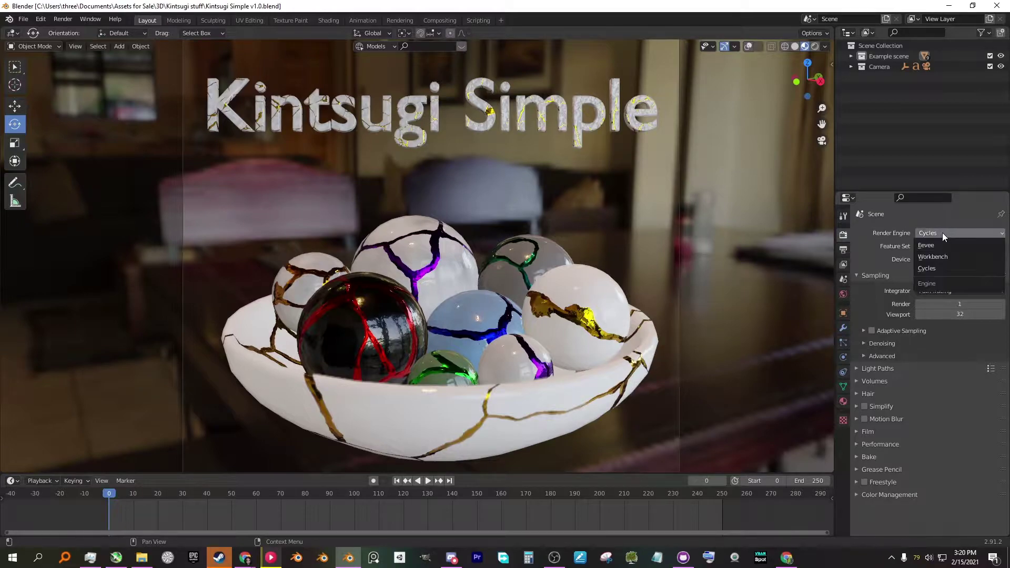
{"action": "left_click", "coordinate": [942, 233]}
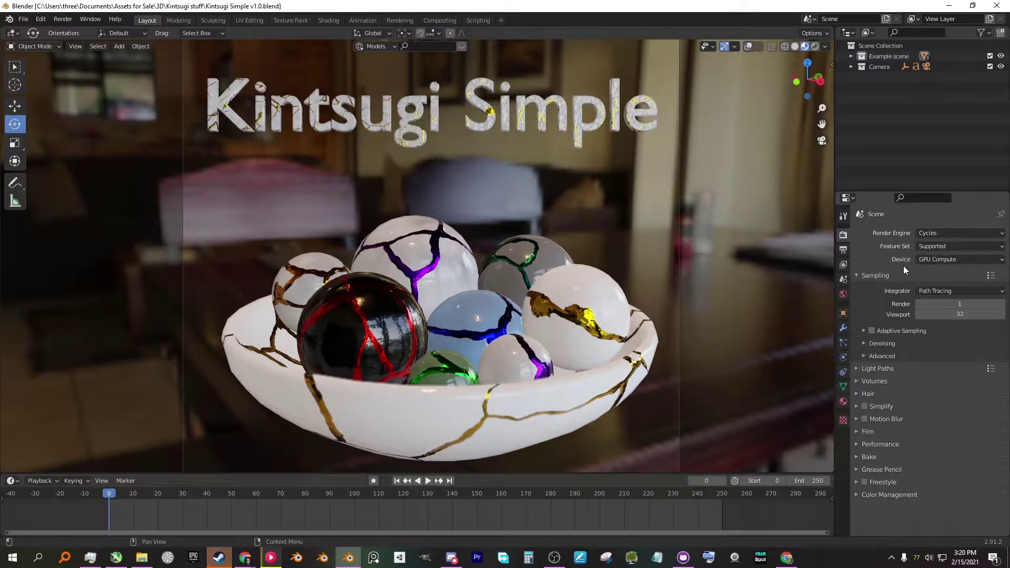
{"action": "left_click", "coordinate": [934, 260]}
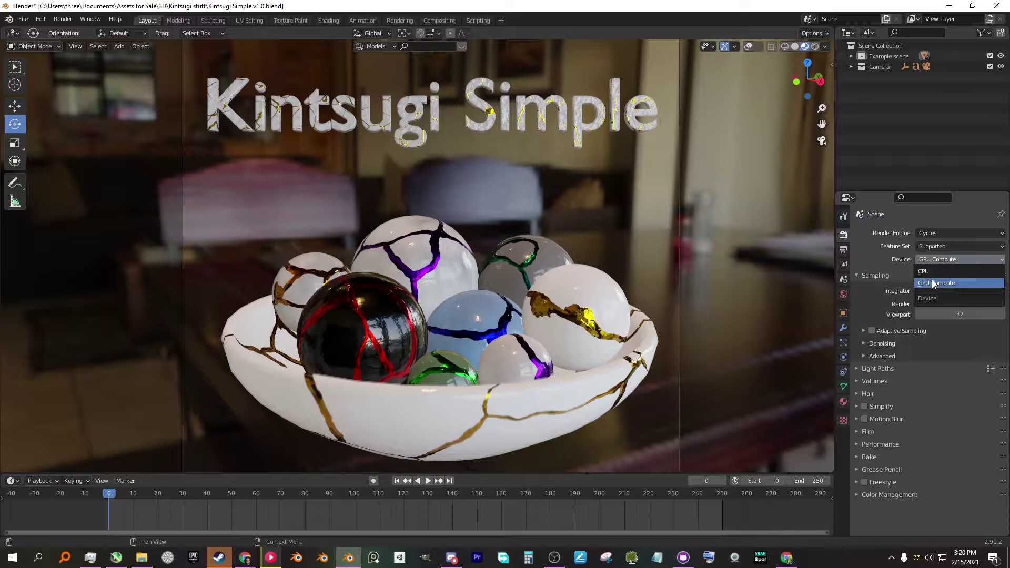
{"action": "left_click", "coordinate": [932, 279]}
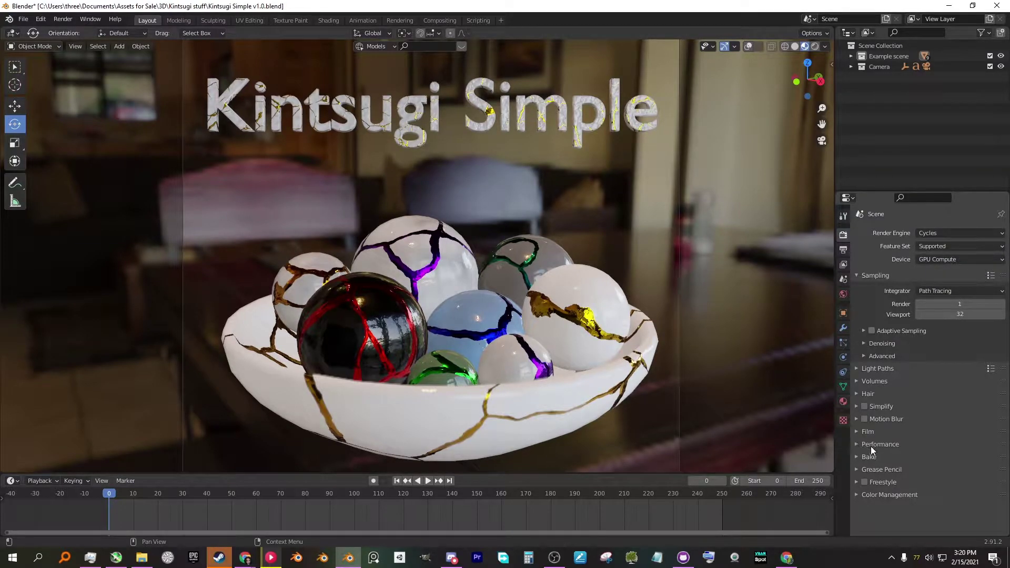
- Review the Performance panel's 1024 px tiles and the Bake panel's Emit bake type
{"action": "left_click", "coordinate": [856, 444]}
{"action": "scroll", "coordinate": [915, 407], "scroll_direction": "down", "scroll_amount": 4}
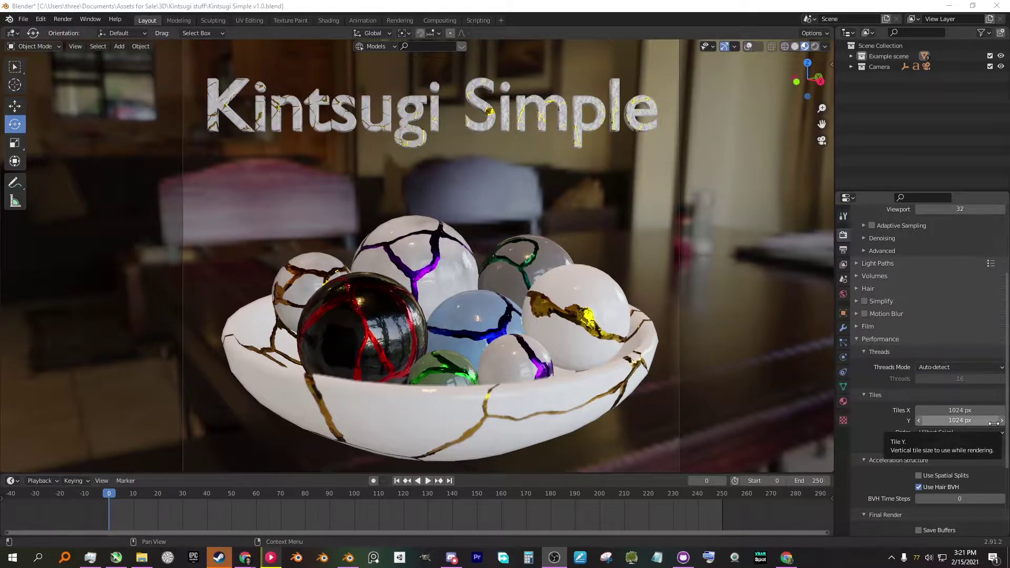
{"action": "left_click", "coordinate": [858, 340]}
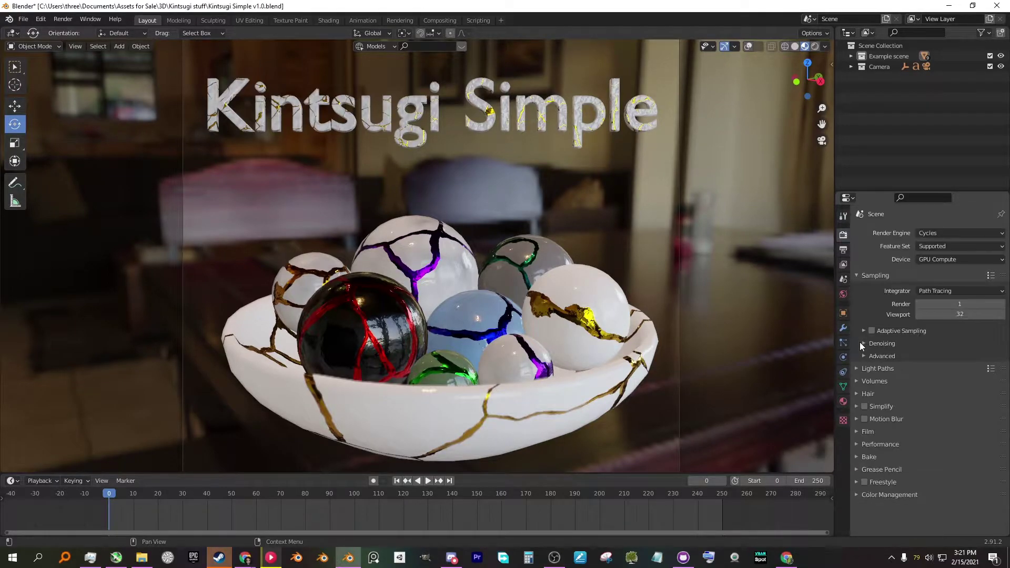
{"action": "left_click", "coordinate": [857, 457]}
{"action": "scroll", "coordinate": [857, 458], "scroll_direction": "down", "scroll_amount": 2}
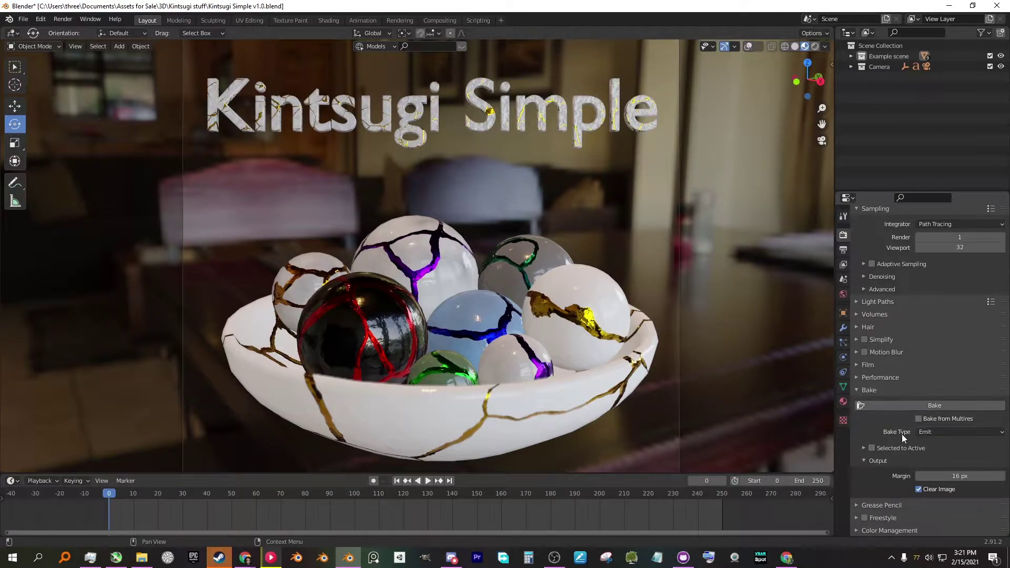
{"action": "left_click", "coordinate": [952, 432]}
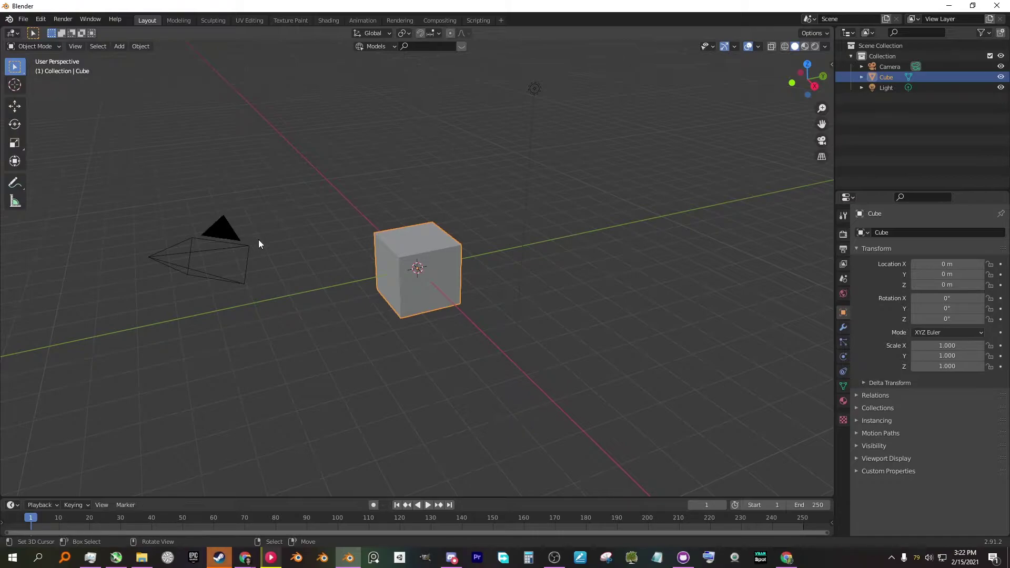
- Open Kintsugi texture Bake Tutorial.blend with the rigged teal mannequin
{"action": "left_click", "coordinate": [23, 19]}
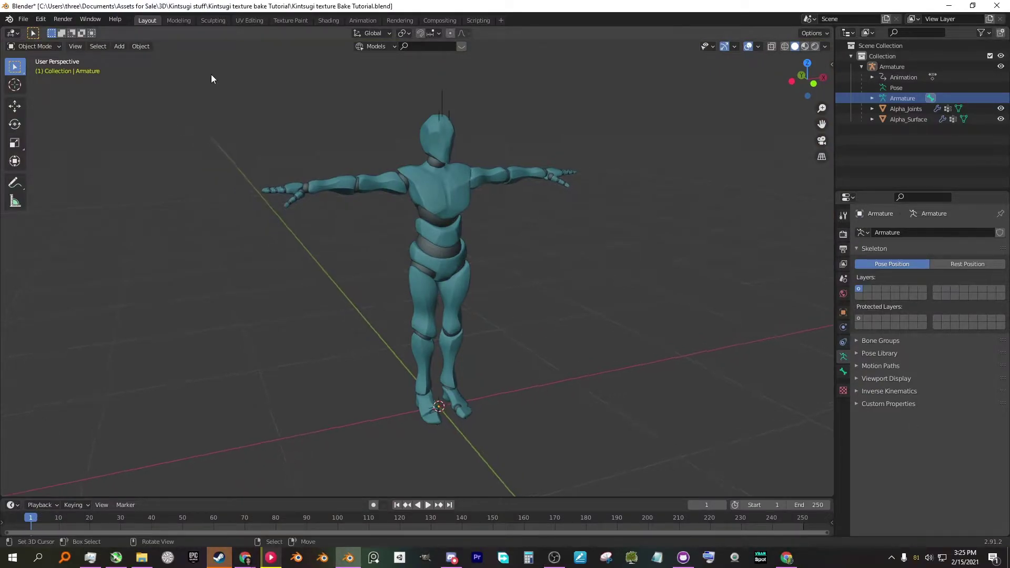
- Append the Kintsugi Simple NodeTree from Kintsugi stuff > Kintsugi Simple v1.0.blend
{"action": "left_click", "coordinate": [23, 18]}
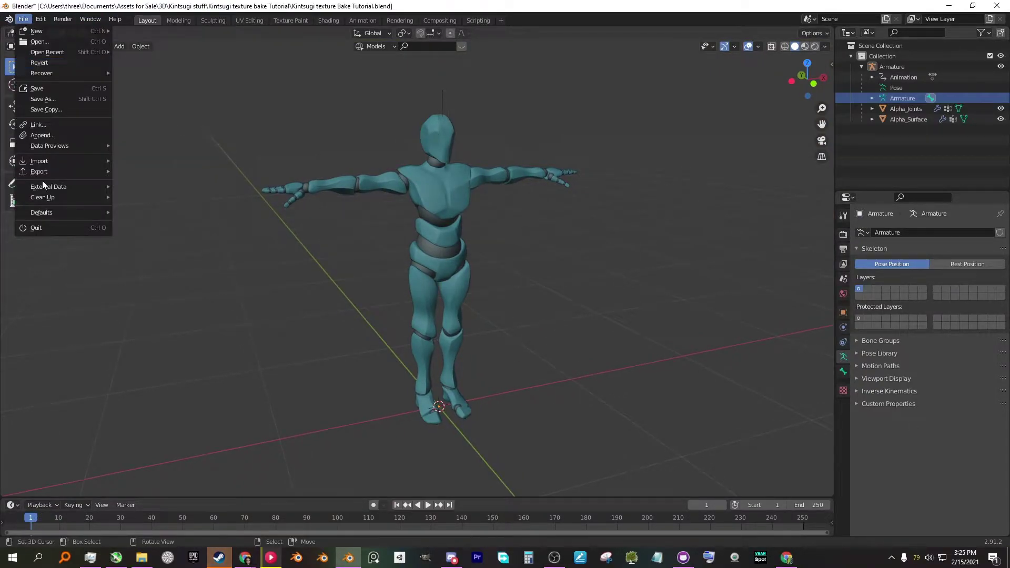
{"action": "left_click", "coordinate": [46, 134]}
{"action": "left_click", "coordinate": [267, 446]}
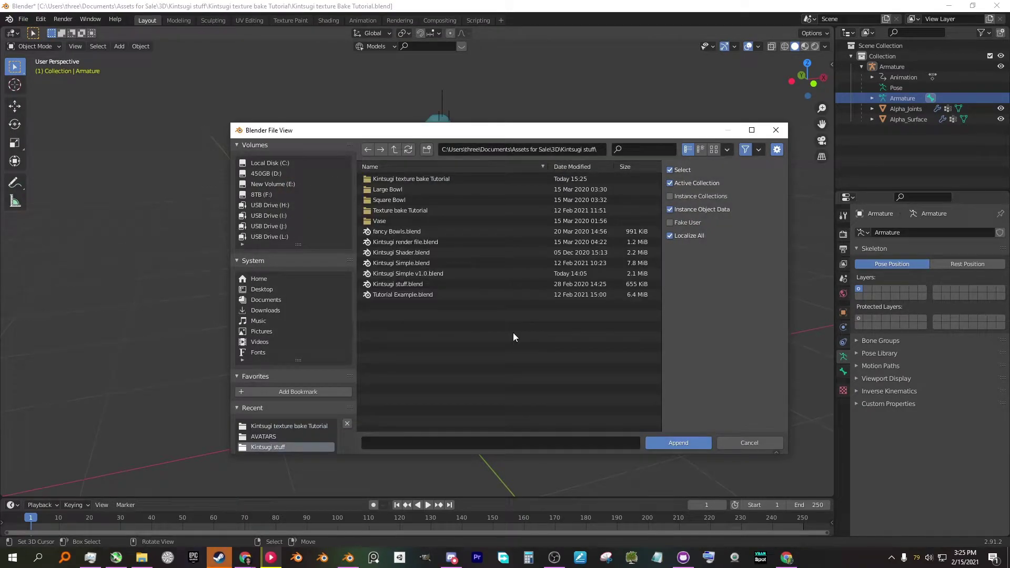
{"action": "double_click", "coordinate": [439, 273]}
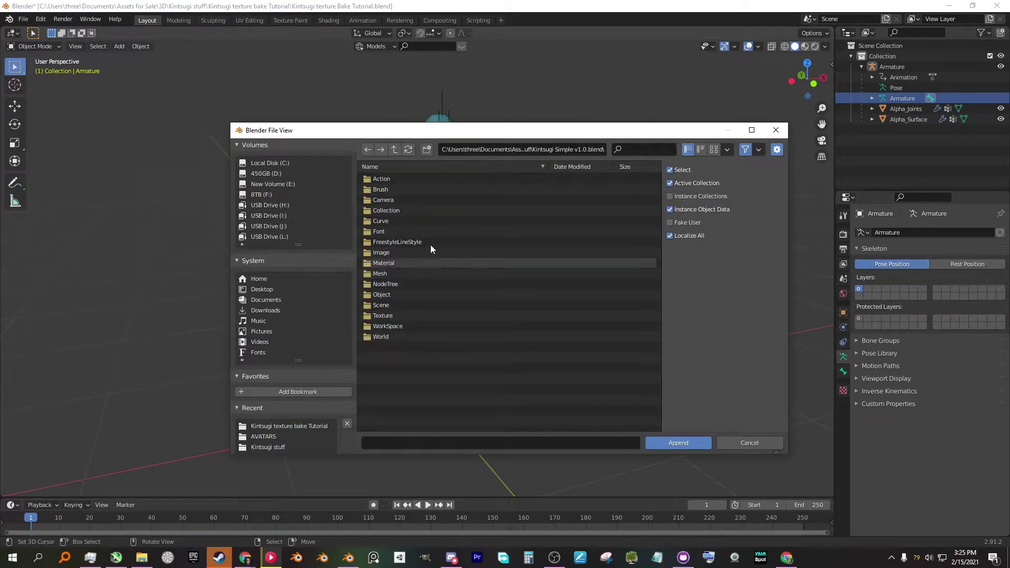
{"action": "double_click", "coordinate": [394, 283]}
{"action": "left_click", "coordinate": [405, 179]}
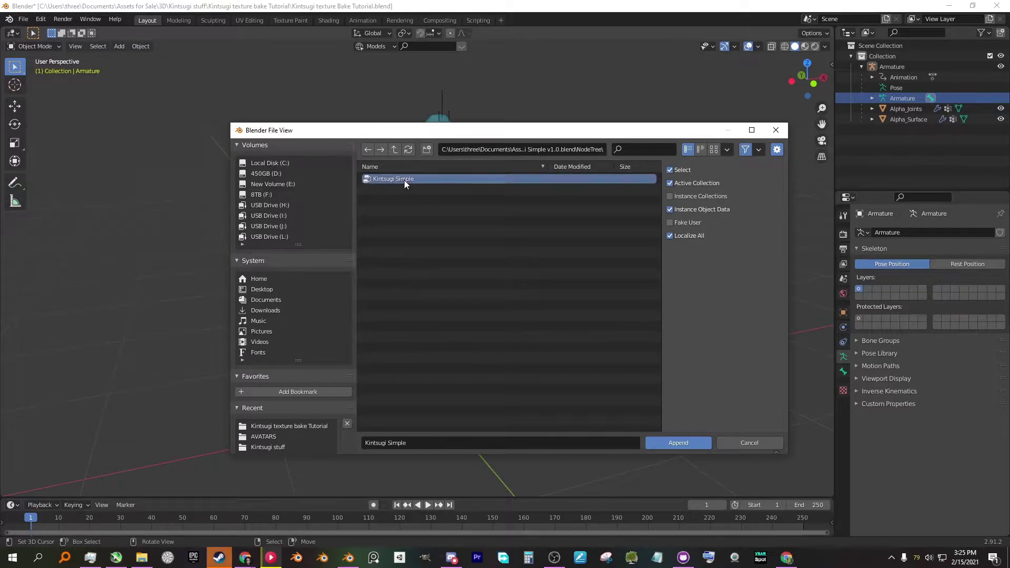
{"action": "key", "text": "Return"}
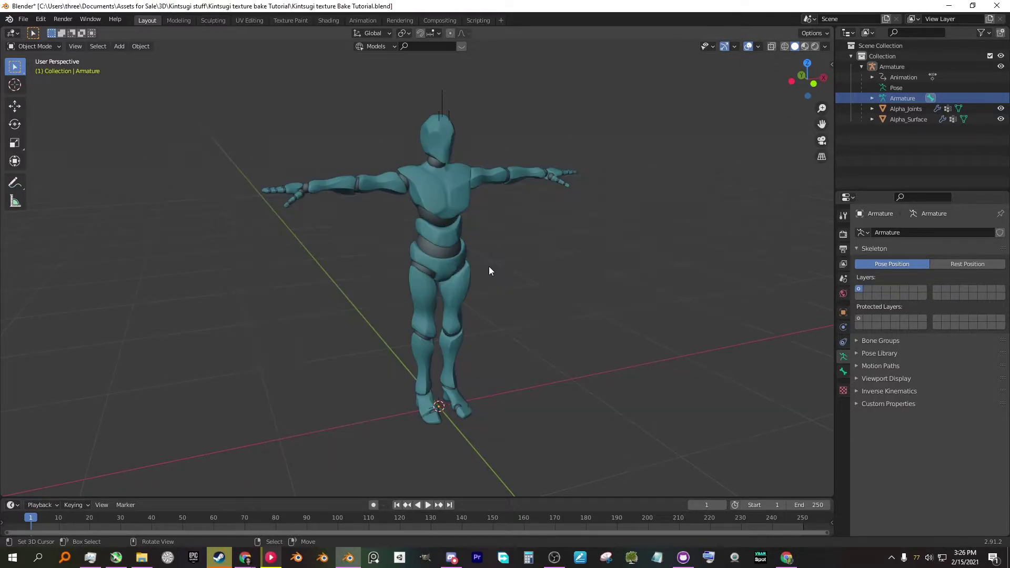
- Replace the body's Alpha_Body_MAT with a new material and delete its Principled BSDF
{"action": "left_click", "coordinate": [328, 19]}
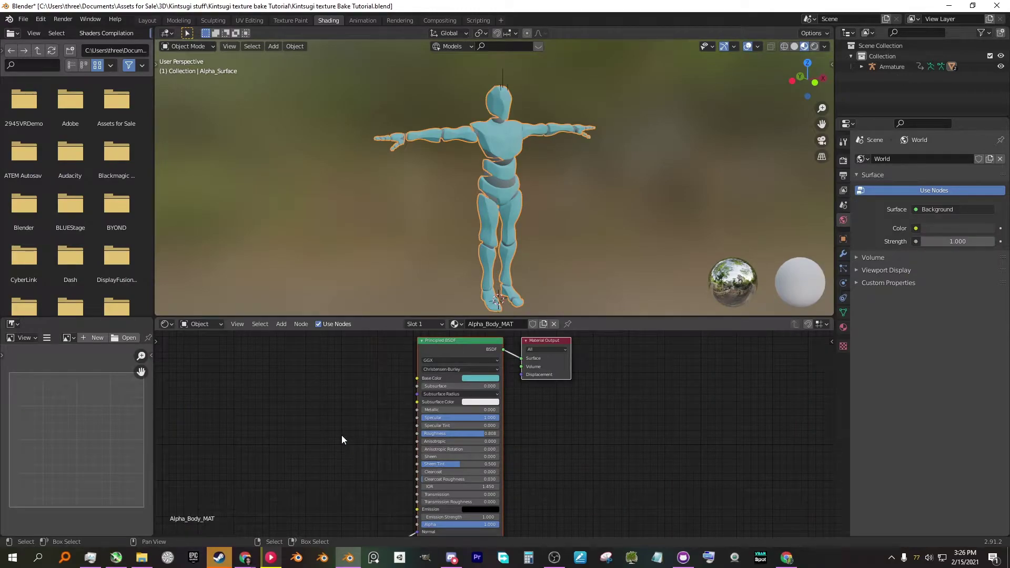
{"action": "left_click", "coordinate": [554, 324]}
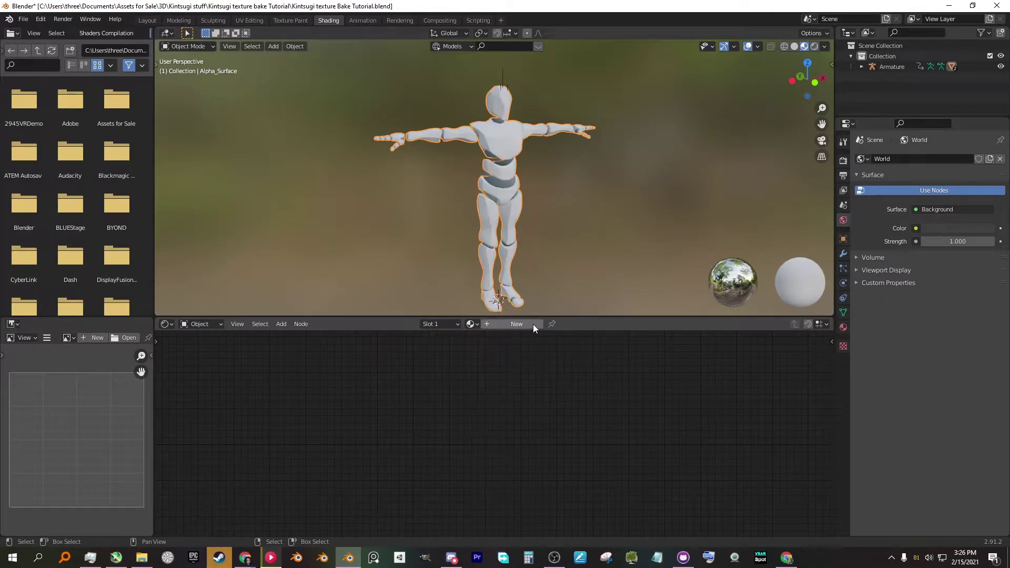
{"action": "left_click", "coordinate": [533, 324]}
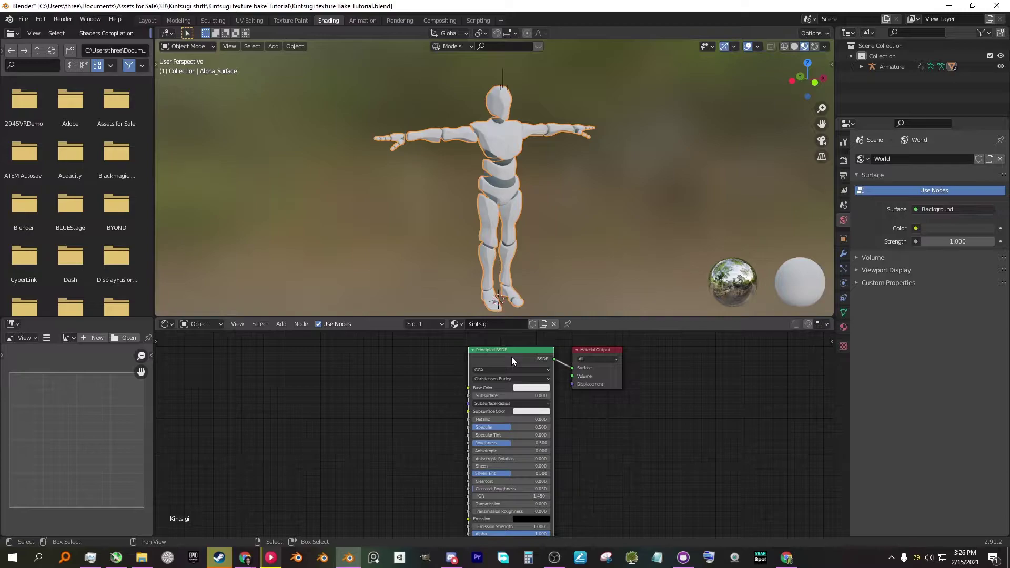
{"action": "key", "text": "x"}
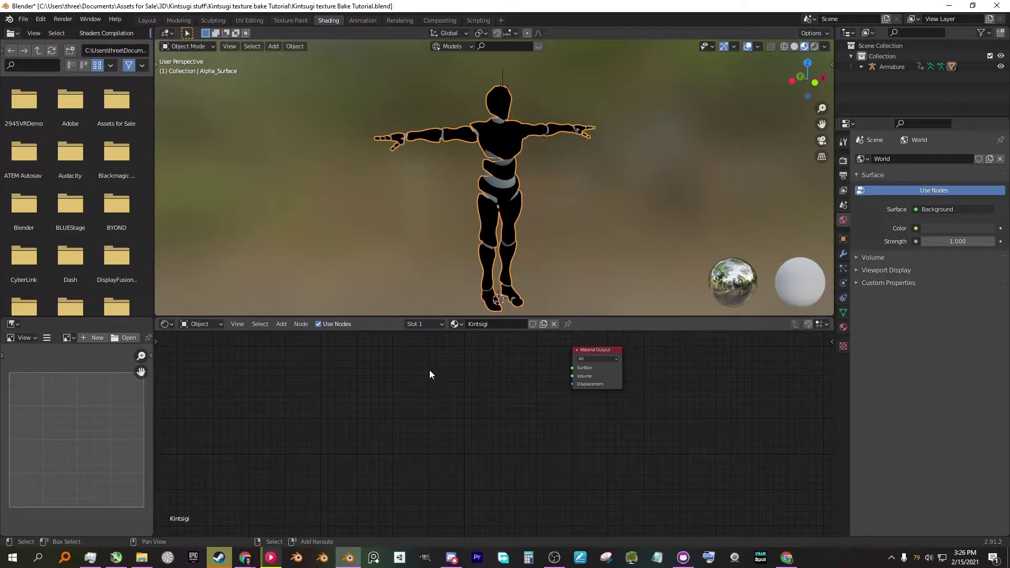
- Add the Kintsugi Simple group node and wire Material Out to the Surface output
{"action": "key", "text": "shift+a"}
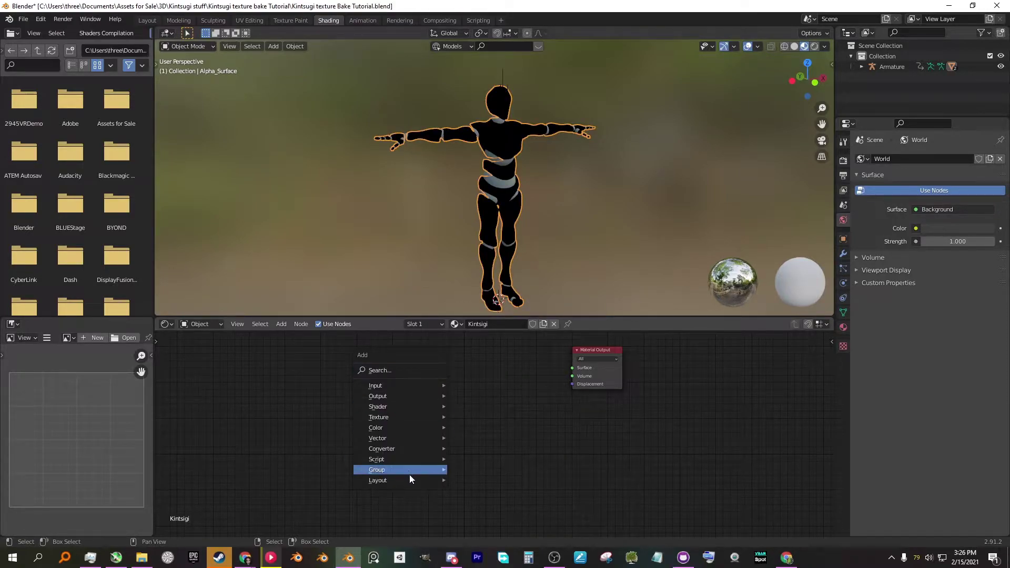
{"action": "mouse_move", "coordinate": [399, 469]}
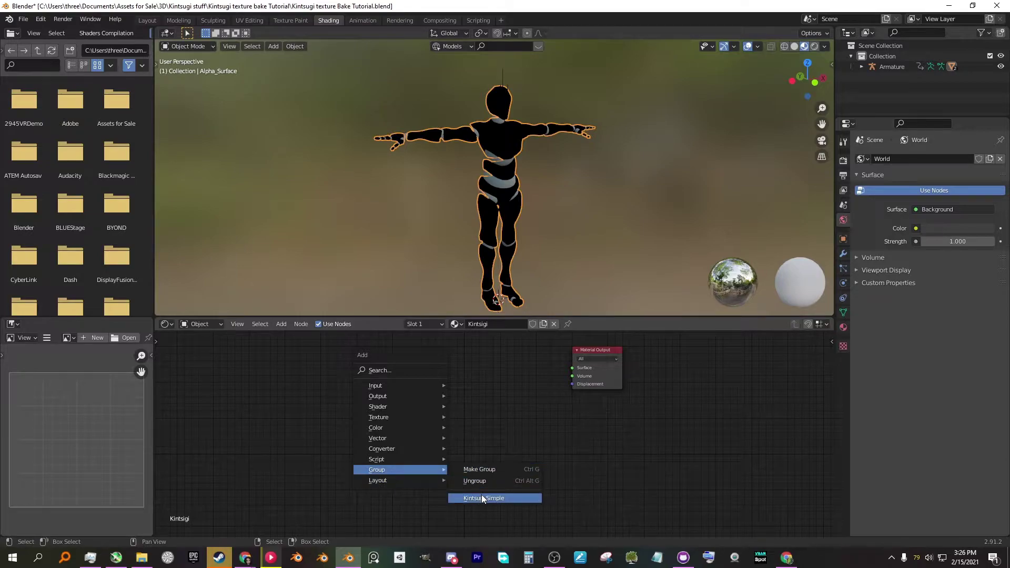
{"action": "left_click", "coordinate": [481, 498]}
{"action": "left_click", "coordinate": [505, 379]}
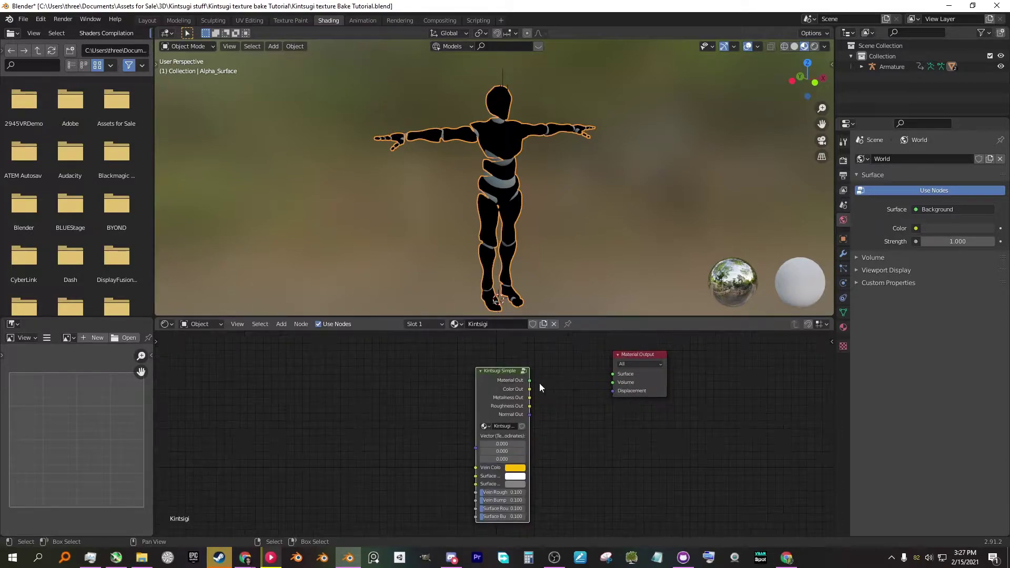
{"action": "middle_click_drag", "start_coordinate": [538, 387], "coordinate": [531, 389]}
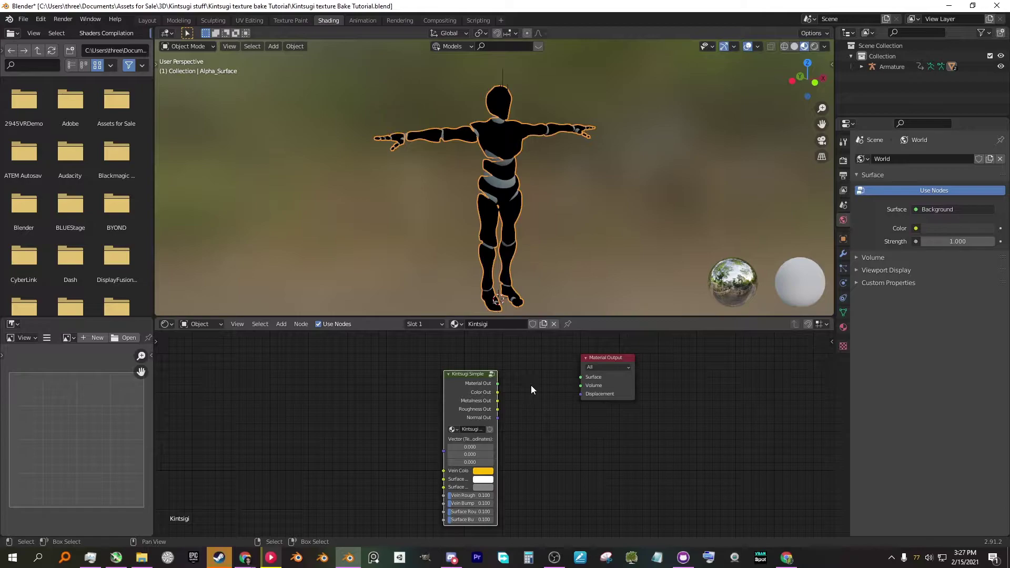
{"action": "left_click", "coordinate": [470, 377], "text": "ctrl+shift"}
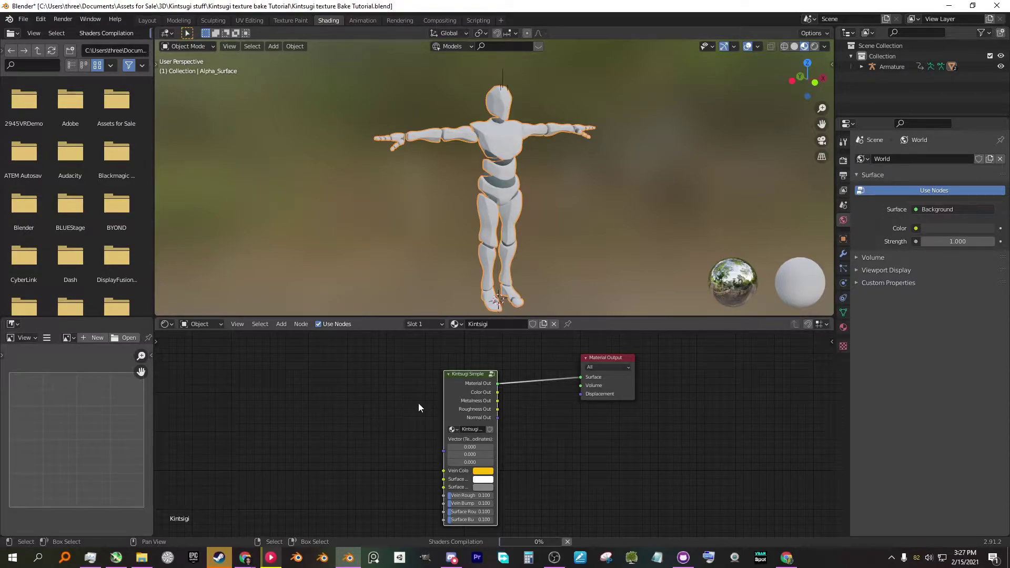
{"action": "scroll", "coordinate": [408, 426], "scroll_direction": "up", "scroll_amount": 1}
{"action": "scroll", "coordinate": [406, 433], "scroll_direction": "left", "scroll_amount": 5, "text": "ctrl"}
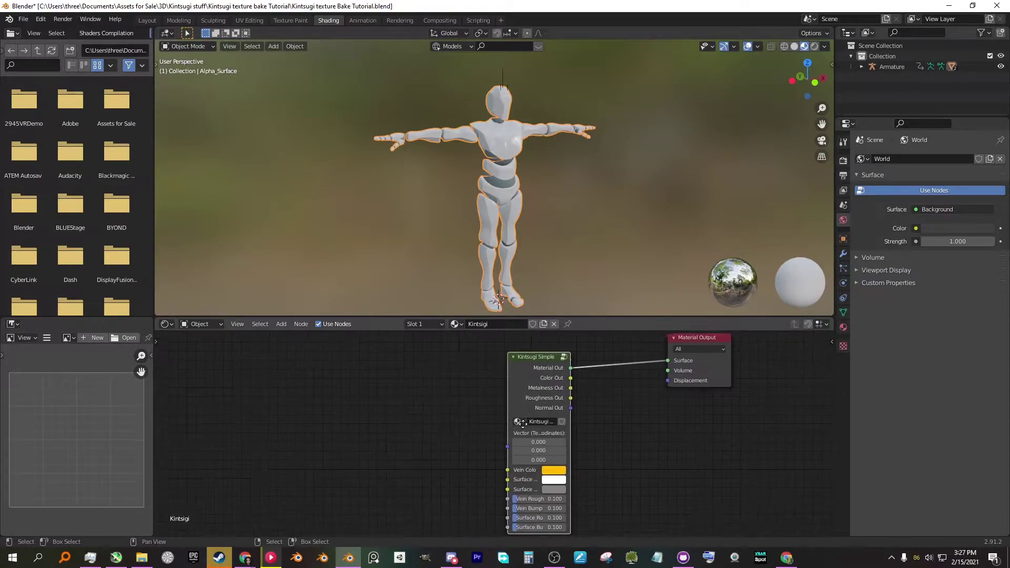
- Add a Texture Coordinate node and link its Object output to Kintsugi Simple's Vector input
{"action": "key", "text": "shift+a"}
{"action": "key", "text": "Escape"}
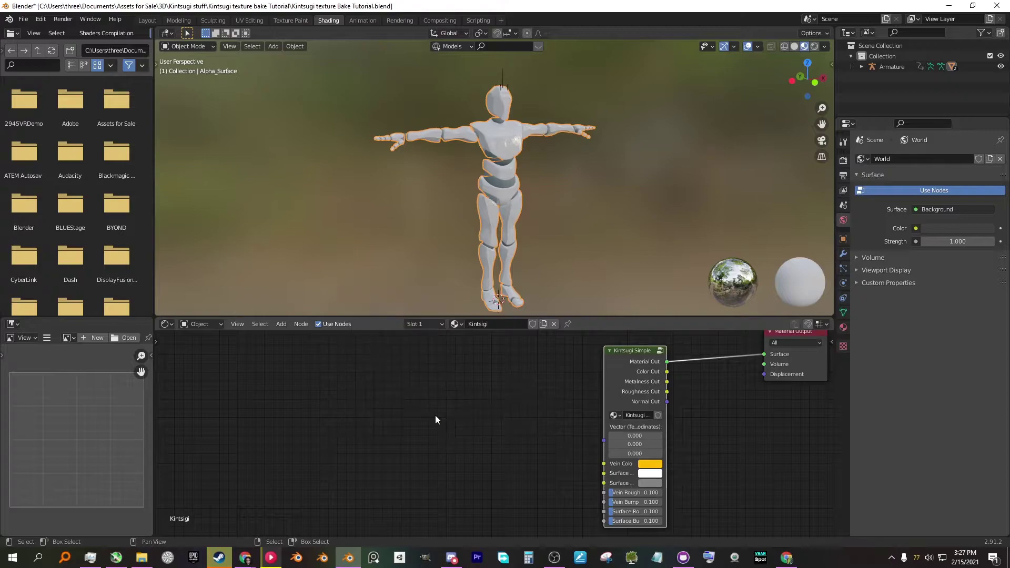
{"action": "key", "text": "shift+a"}
{"action": "left_click", "coordinate": [413, 316]}
{"action": "type", "text": "text"}
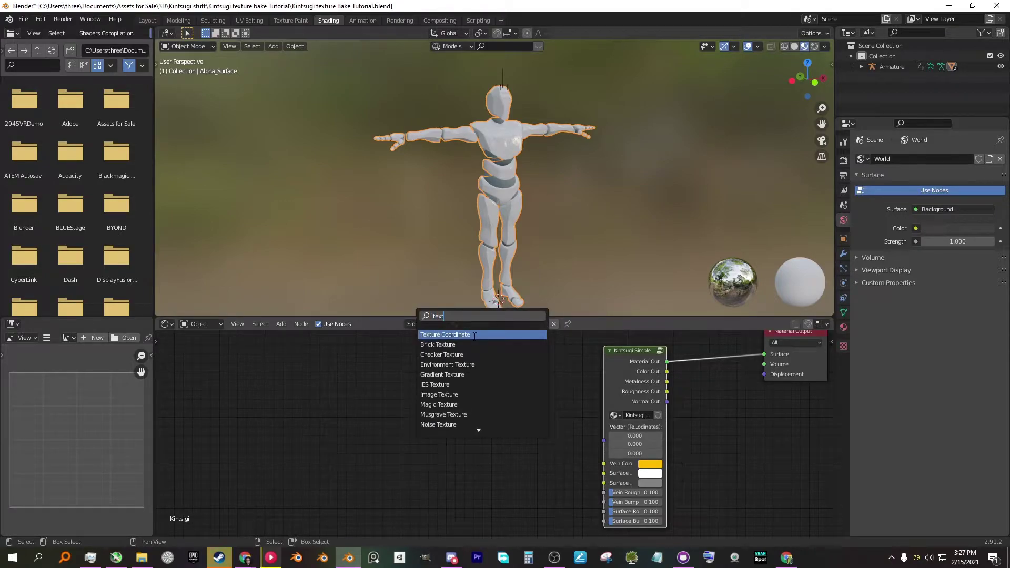
{"action": "left_click", "coordinate": [473, 335]}
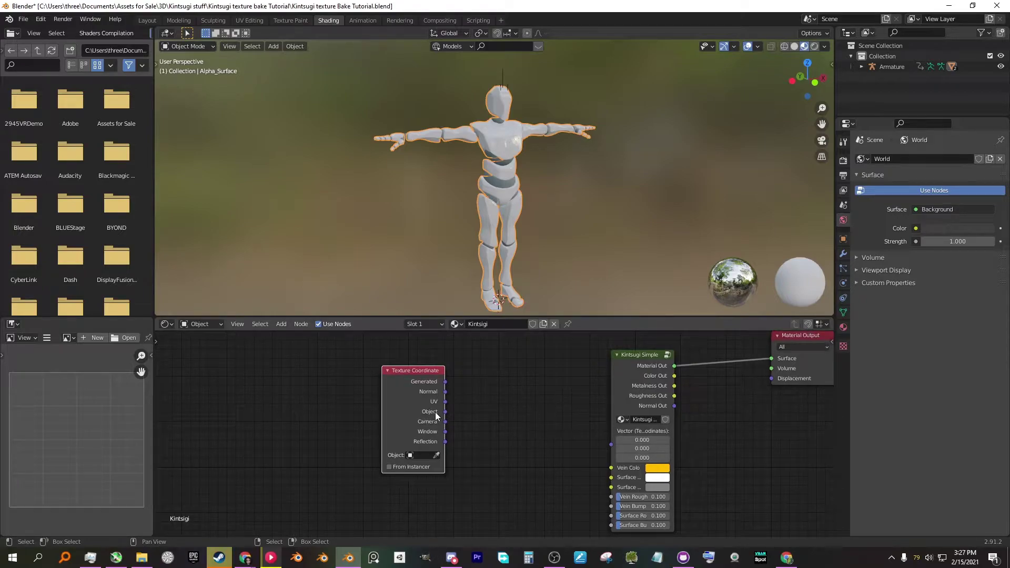
{"action": "left_click_drag", "start_coordinate": [446, 412], "coordinate": [616, 443]}
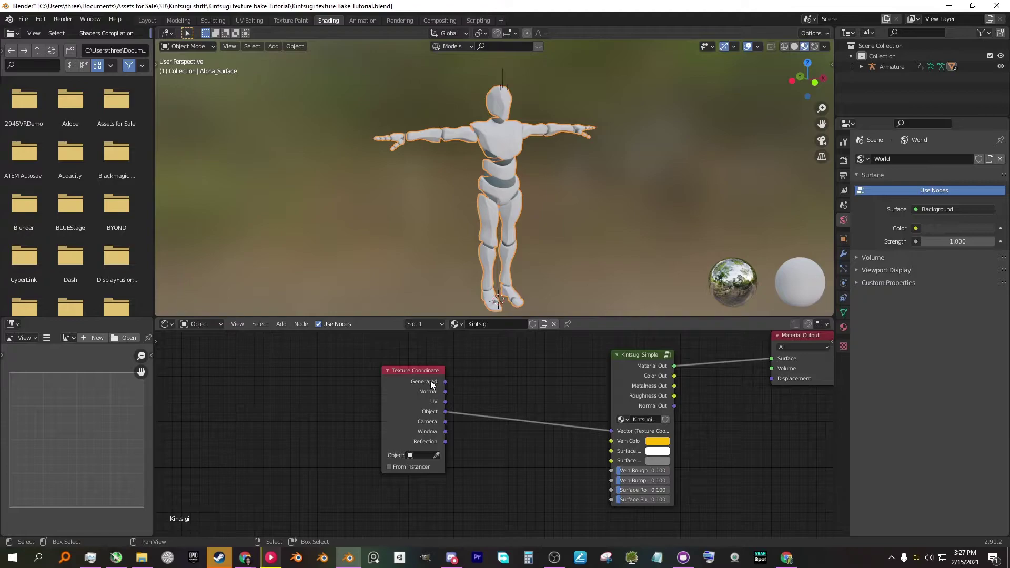
{"action": "left_click_drag", "start_coordinate": [430, 381], "coordinate": [386, 368]}
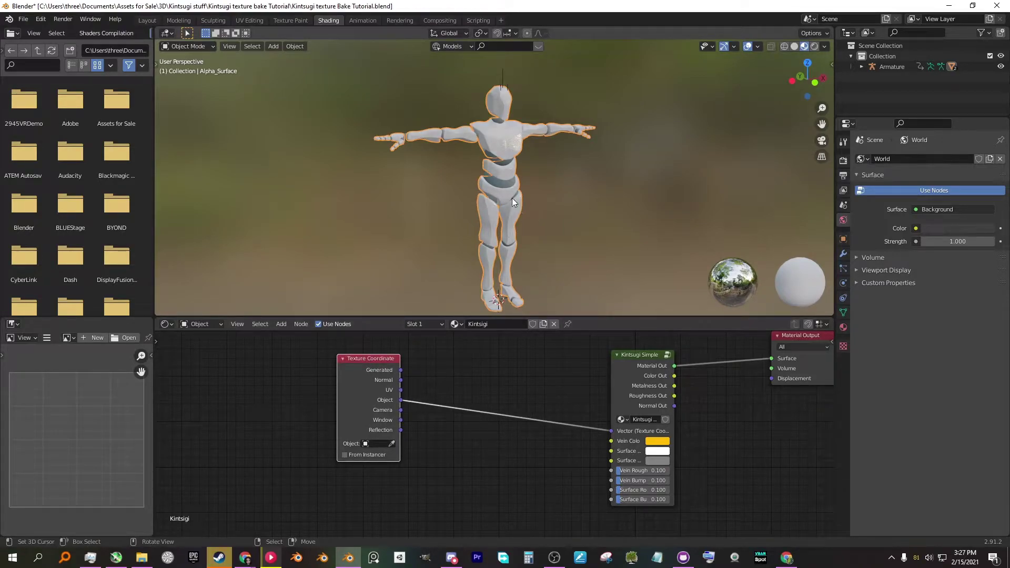
{"action": "scroll", "coordinate": [504, 154], "scroll_direction": "up", "scroll_amount": 2}
{"action": "scroll", "coordinate": [501, 200], "scroll_direction": "up", "scroll_amount": 2}
{"action": "scroll", "coordinate": [499, 221], "scroll_direction": "up", "scroll_amount": 3}
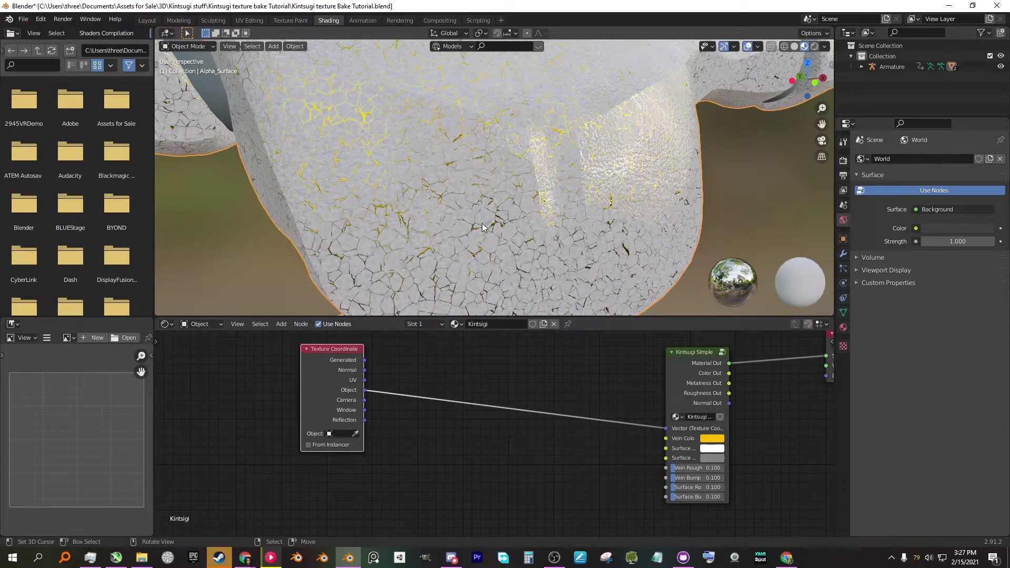
- Insert a Mapping node on the coordinate link and set its Scale to 0.050
{"action": "middle_click_drag", "start_coordinate": [523, 352], "coordinate": [537, 367]}
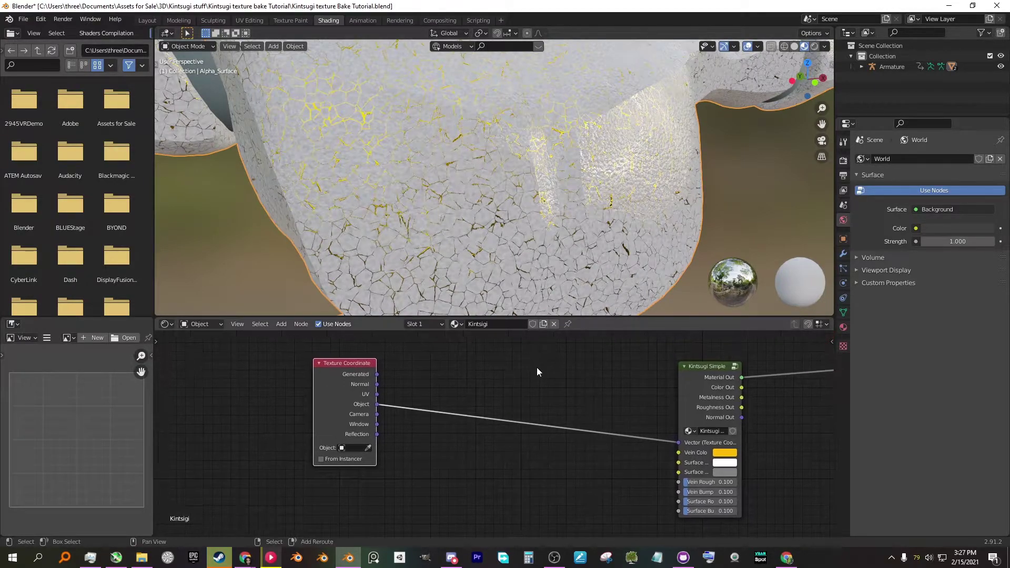
{"action": "key", "text": "shift+a"}
{"action": "left_click", "coordinate": [552, 366]}
{"action": "type", "text": "mapp"}
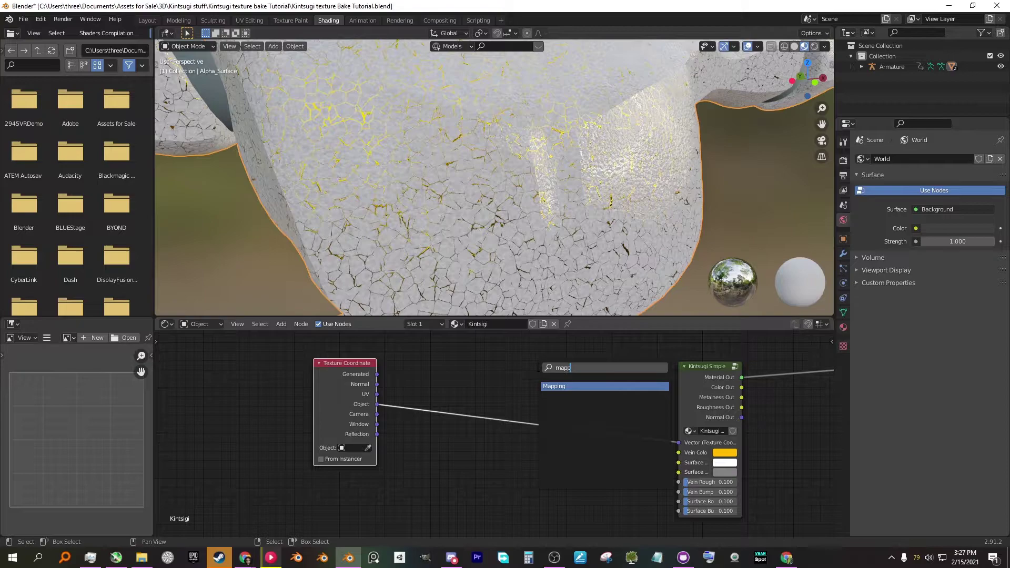
{"action": "key", "text": "Return"}
{"action": "left_click", "coordinate": [554, 437]}
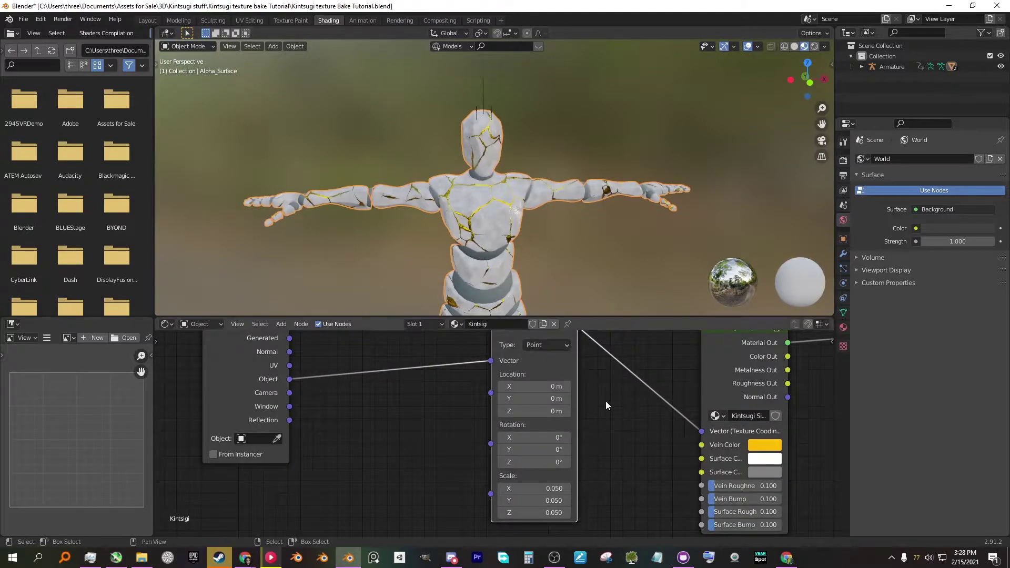
{"action": "scroll", "coordinate": [605, 402], "scroll_direction": "up", "scroll_amount": 2}
- Test Mapping Location and Rotation offsets, reset Location to 0, and shift Kintsugi Simple right
{"action": "mouse_move", "coordinate": [548, 395]}
{"action": "left_mouse_down"}
{"action": "mouse_move", "coordinate": [584, 395]}
{"action": "mouse_move", "coordinate": [549, 411]}
{"action": "left_mouse_up"}
{"action": "mouse_move", "coordinate": [548, 445]}
{"action": "left_mouse_down"}
{"action": "mouse_move", "coordinate": [556, 458]}
{"action": "mouse_move", "coordinate": [521, 450]}
{"action": "left_mouse_up"}
{"action": "double_click", "coordinate": [564, 395]}
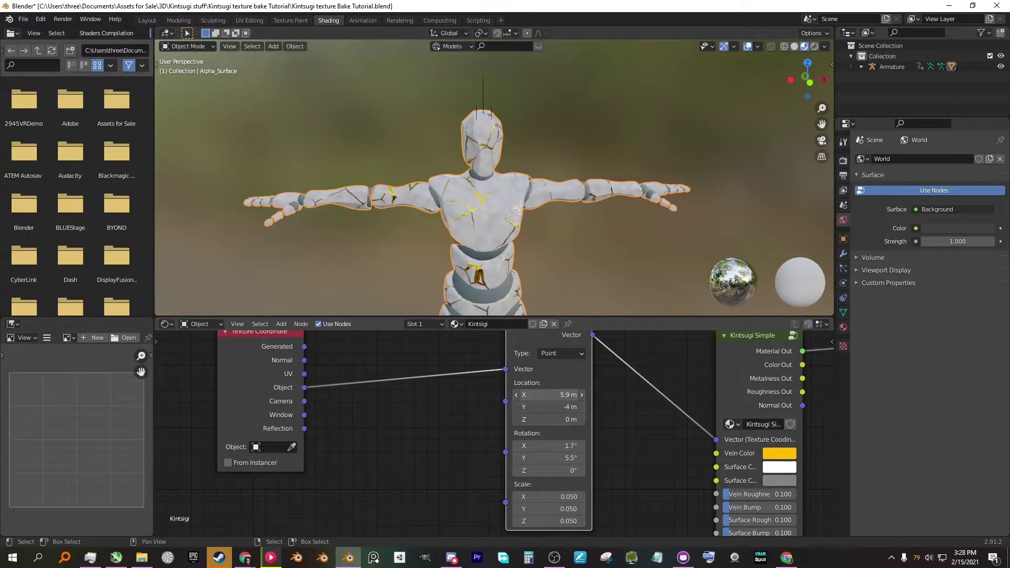
{"action": "type", "text": "0"}
{"action": "key", "text": "Tab"}
{"action": "key", "text": "Return"}
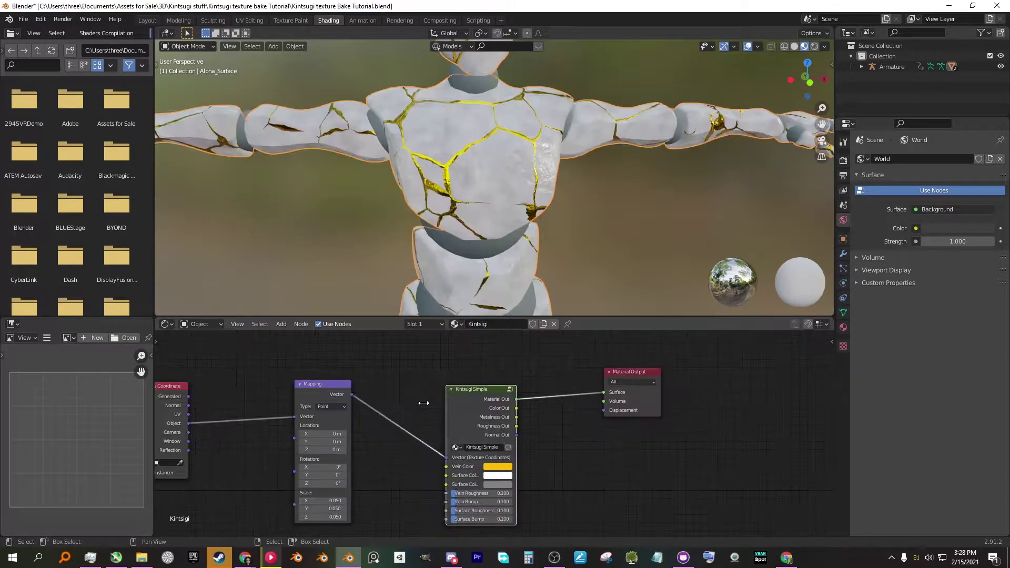
{"action": "mouse_move", "coordinate": [471, 388]}
{"action": "left_mouse_down"}
{"action": "mouse_move", "coordinate": [507, 383]}
{"action": "mouse_move", "coordinate": [497, 381]}
{"action": "left_mouse_up"}
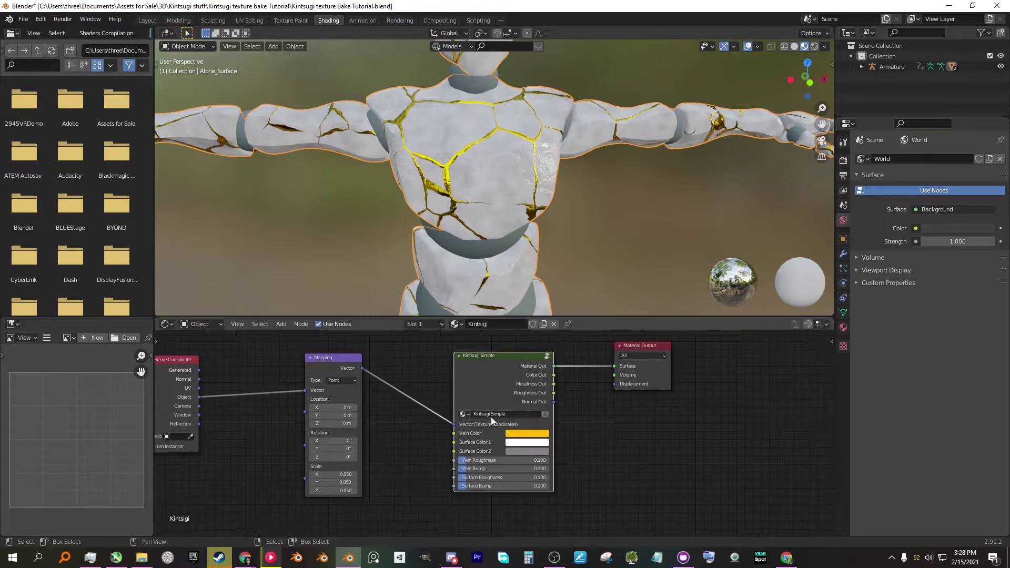
{"action": "scroll", "coordinate": [491, 417], "scroll_direction": "up", "scroll_amount": 3}
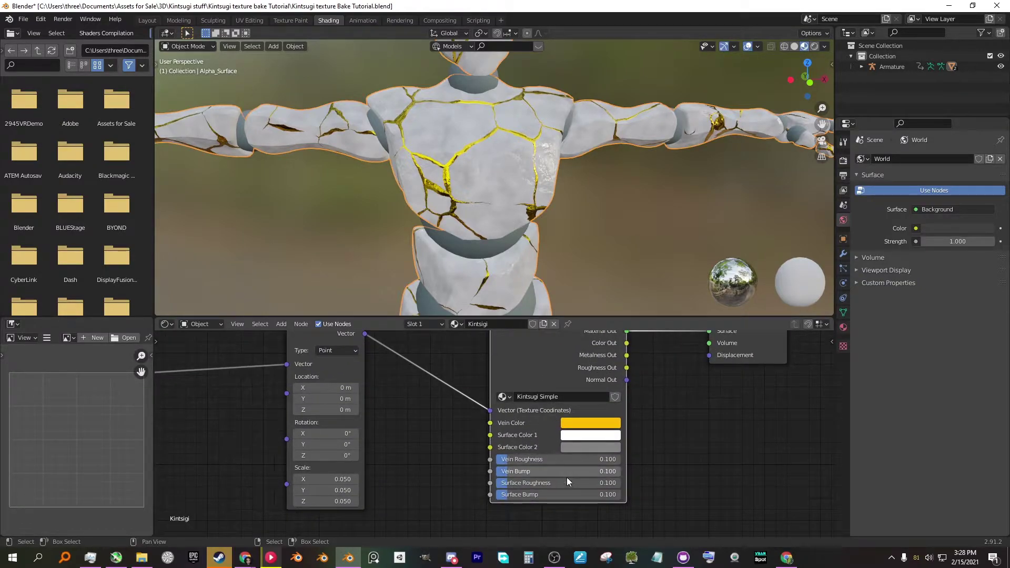
{"action": "left_click", "coordinate": [583, 435]}
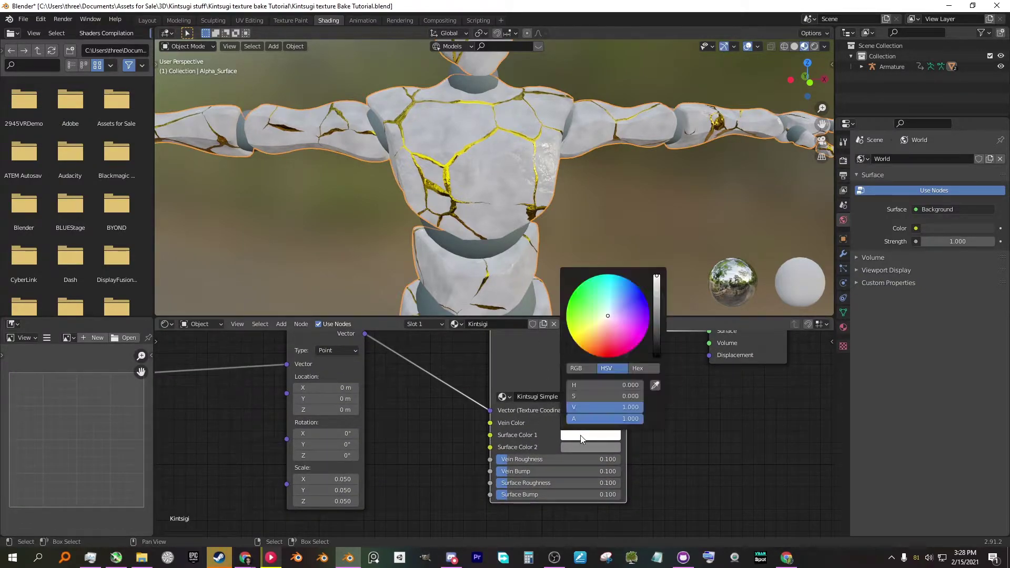
{"action": "left_click", "coordinate": [607, 352]}
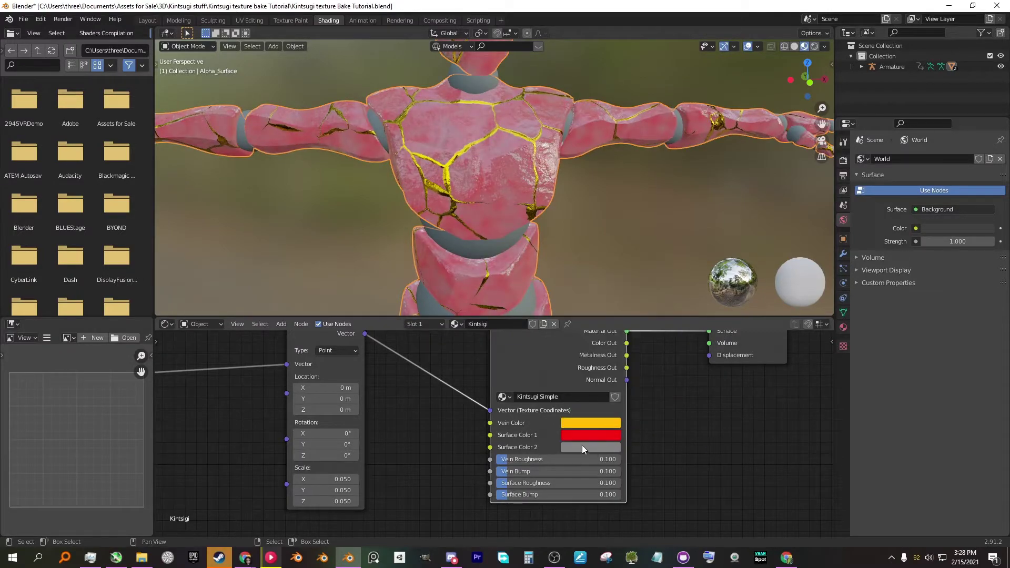
{"action": "left_click", "coordinate": [590, 446]}
{"action": "left_click", "coordinate": [651, 357]}
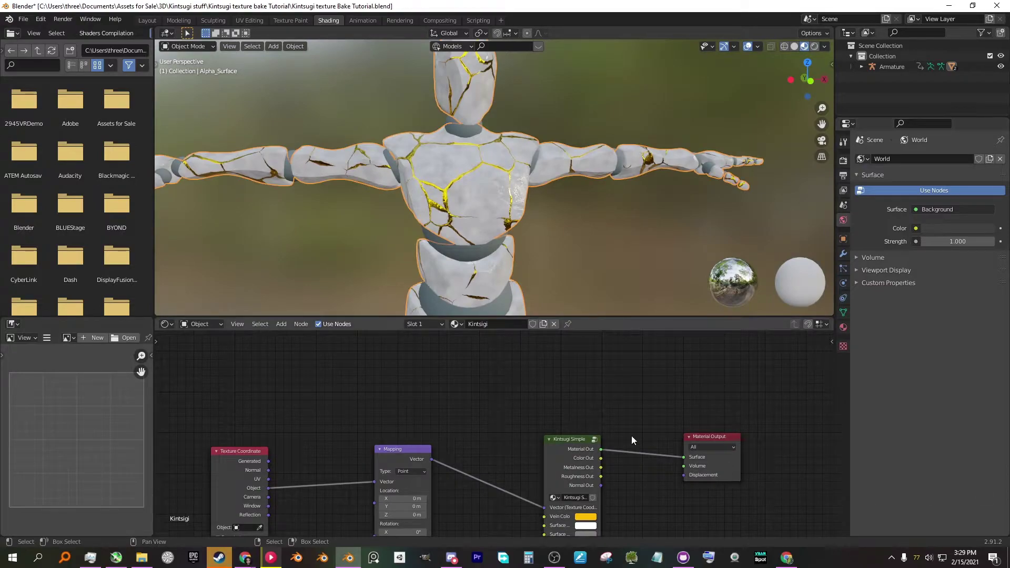
{"action": "middle_click_drag", "start_coordinate": [650, 447], "coordinate": [649, 470]}
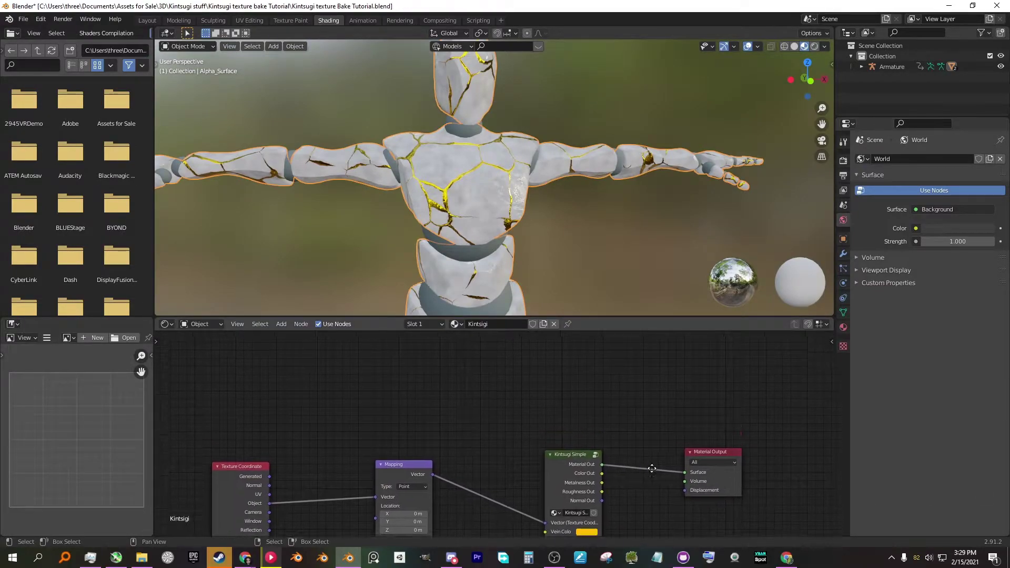
- Add an Image Texture node with a new 4096 × 4096 image named BAKE
{"action": "key", "text": "shift+a"}
{"action": "type", "text": "image"}
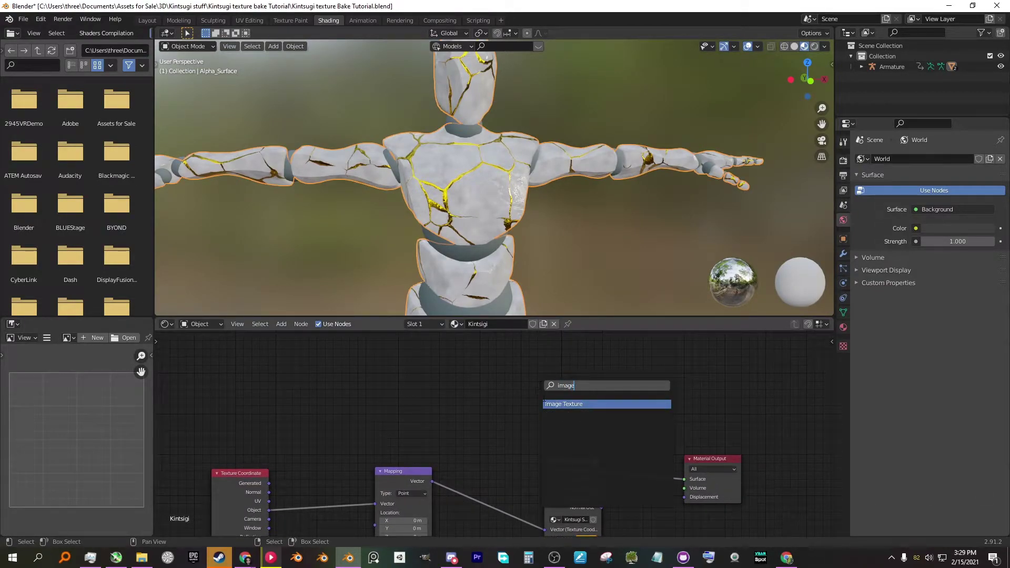
{"action": "key", "text": "Return"}
{"action": "left_click", "coordinate": [527, 418]}
{"action": "left_click", "coordinate": [530, 417]}
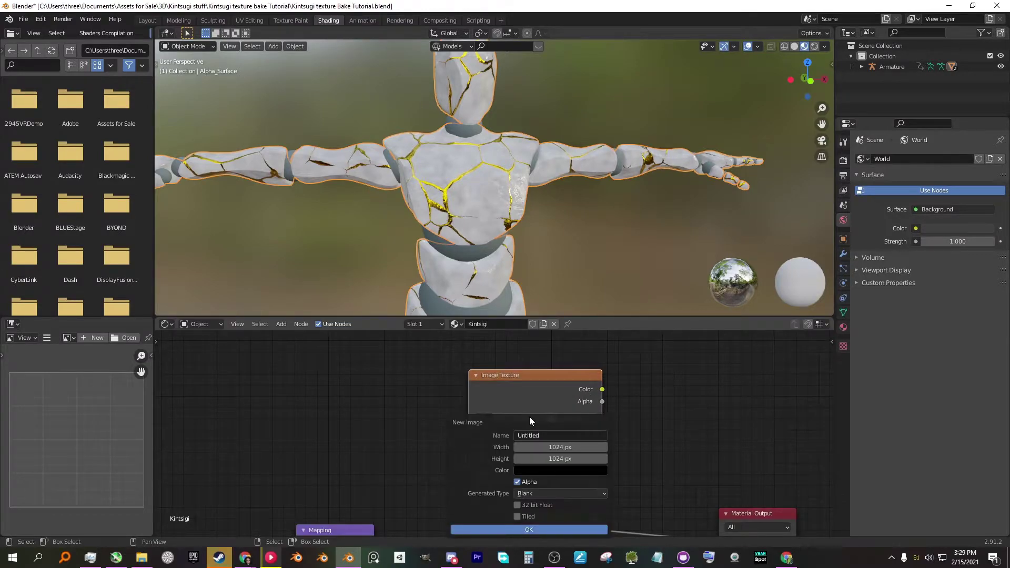
{"action": "left_click", "coordinate": [560, 446]}
{"action": "type", "text": "4096"}
{"action": "key", "text": "Tab"}
{"action": "type", "text": "4096"}
{"action": "left_click", "coordinate": [560, 436]}
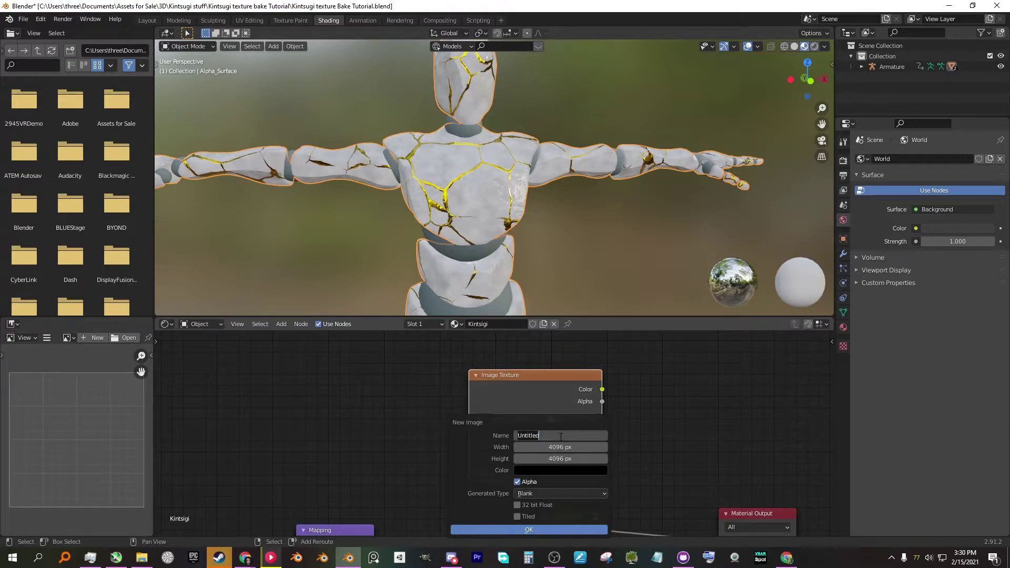
{"action": "type", "text": "BAKE"}
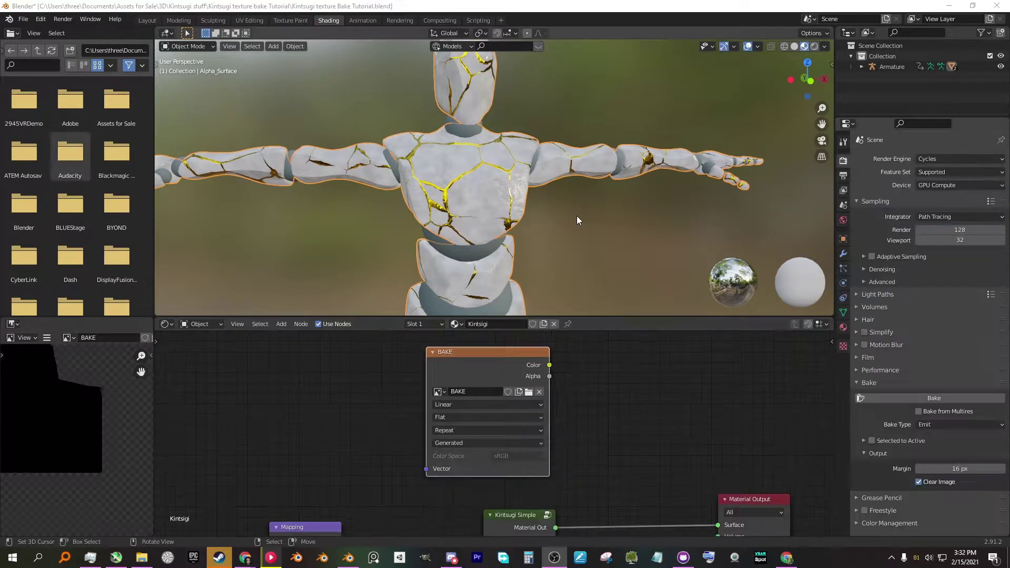
- Select all of the mannequin's UV islands, pack them over the BAKE image, and save
{"action": "left_click", "coordinate": [249, 18]}
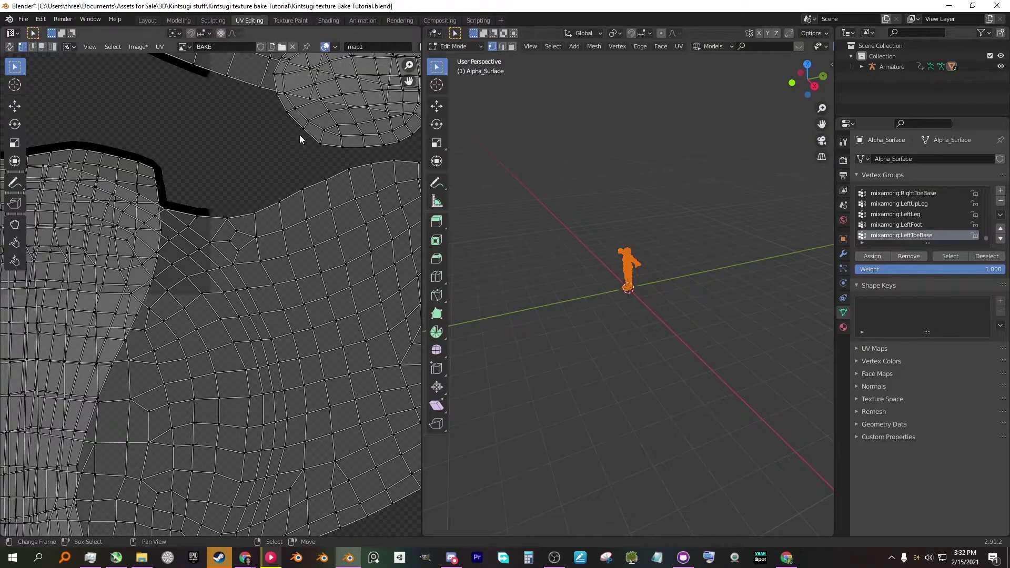
{"action": "key", "text": "KP_Decimal"}
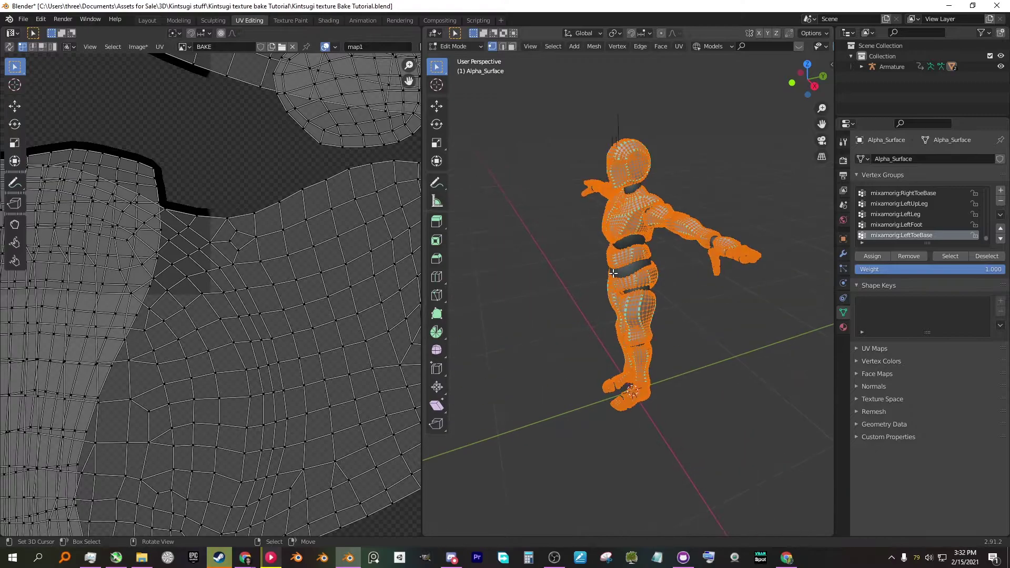
{"action": "key", "text": "KP_1"}
{"action": "scroll", "coordinate": [231, 208], "scroll_direction": "down", "scroll_amount": 3}
{"action": "scroll", "coordinate": [231, 208], "scroll_direction": "down", "scroll_amount": 2}
{"action": "scroll", "coordinate": [231, 209], "scroll_direction": "down", "scroll_amount": 2}
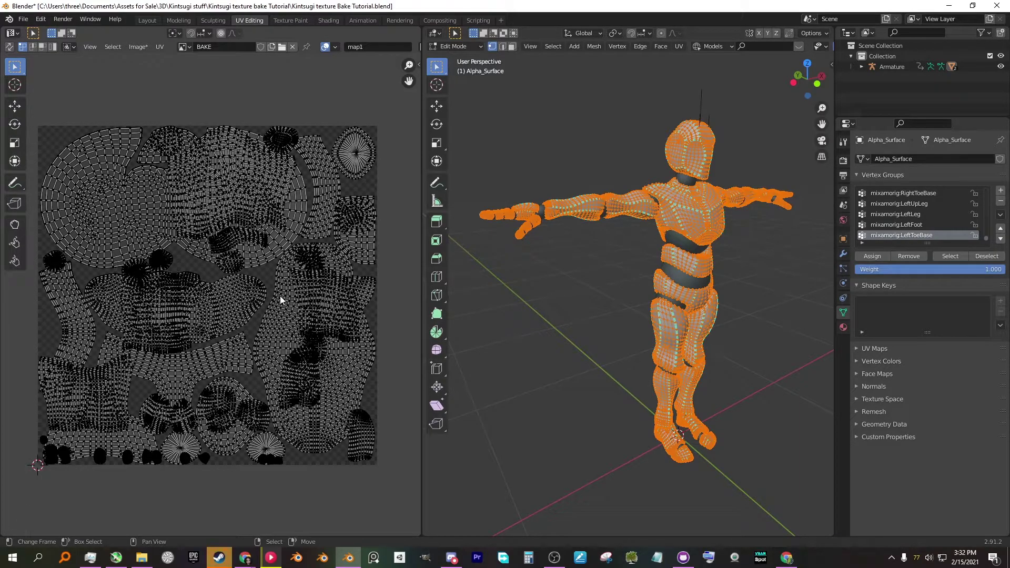
{"action": "key", "text": "a"}
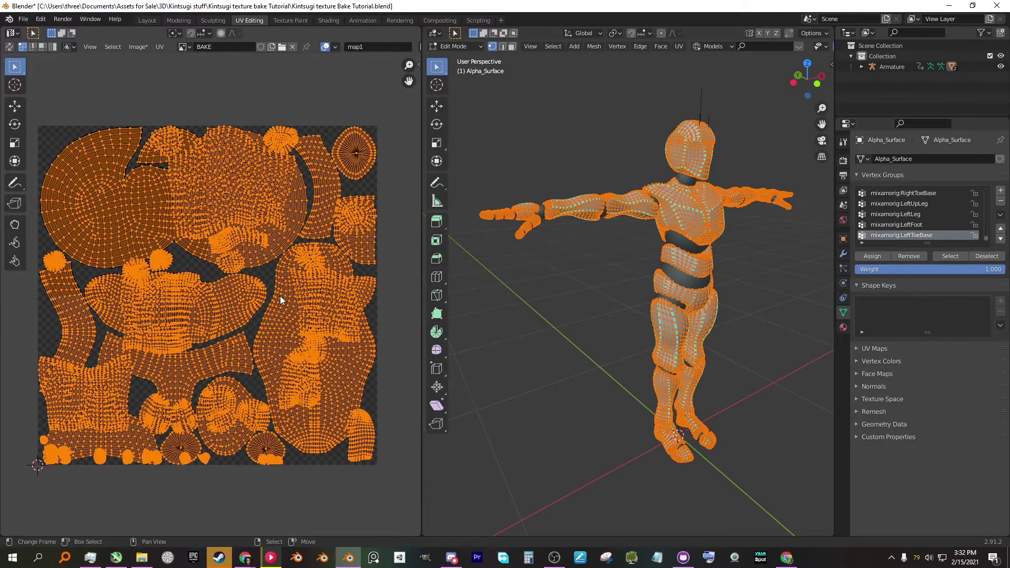
{"action": "left_click", "coordinate": [161, 47]}
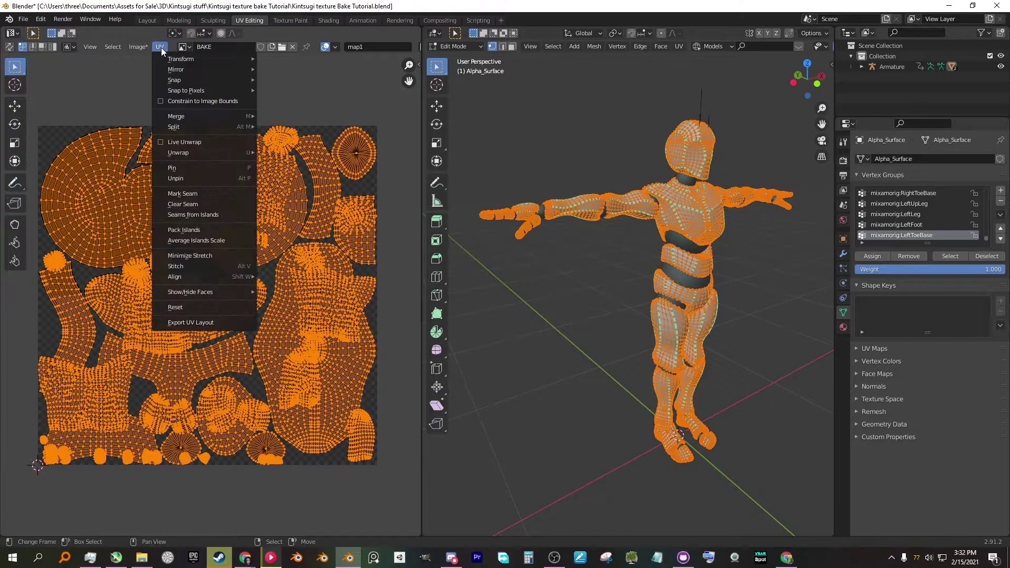
{"action": "left_click", "coordinate": [211, 228]}
{"action": "scroll", "coordinate": [243, 297], "scroll_direction": "up", "scroll_amount": 3}
{"action": "middle_click_drag", "start_coordinate": [243, 298], "coordinate": [192, 269]}
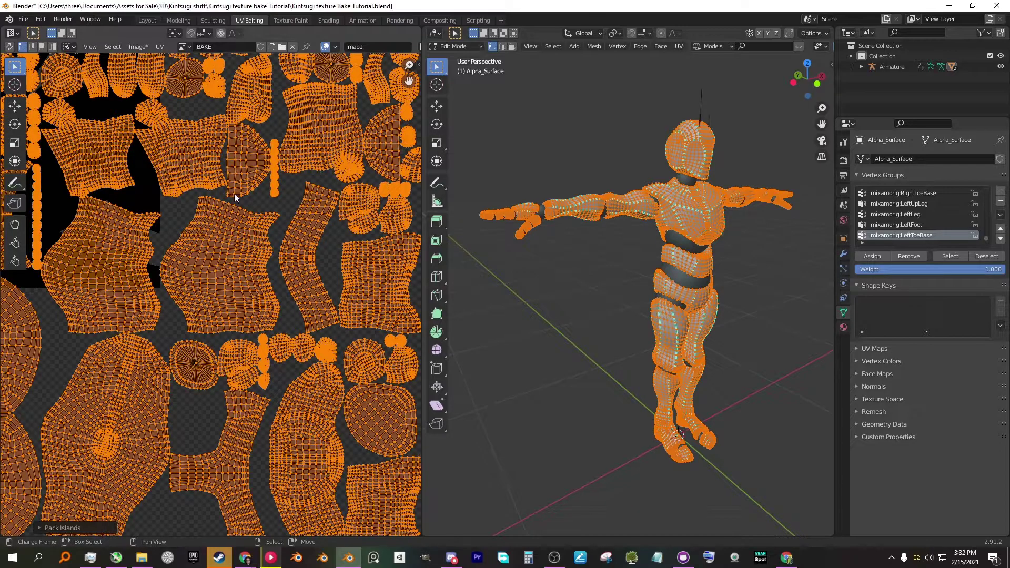
{"action": "mouse_move", "coordinate": [234, 193]}
{"action": "middle_mouse_down"}
{"action": "mouse_move", "coordinate": [270, 310]}
{"action": "mouse_move", "coordinate": [205, 290]}
{"action": "middle_mouse_up"}
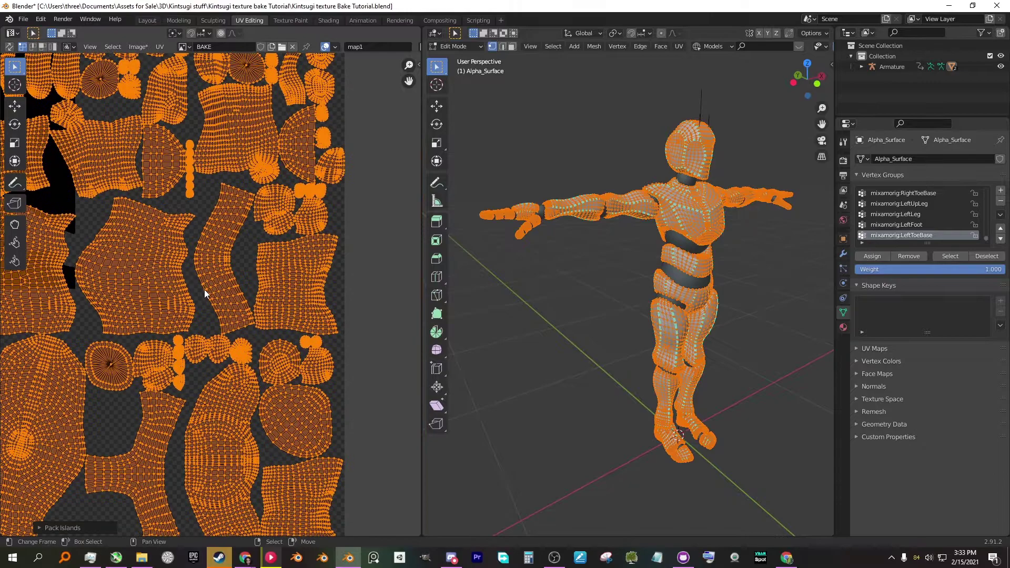
{"action": "scroll", "coordinate": [204, 290], "scroll_direction": "down", "scroll_amount": 2}
{"action": "key", "text": "ctrl+s"}
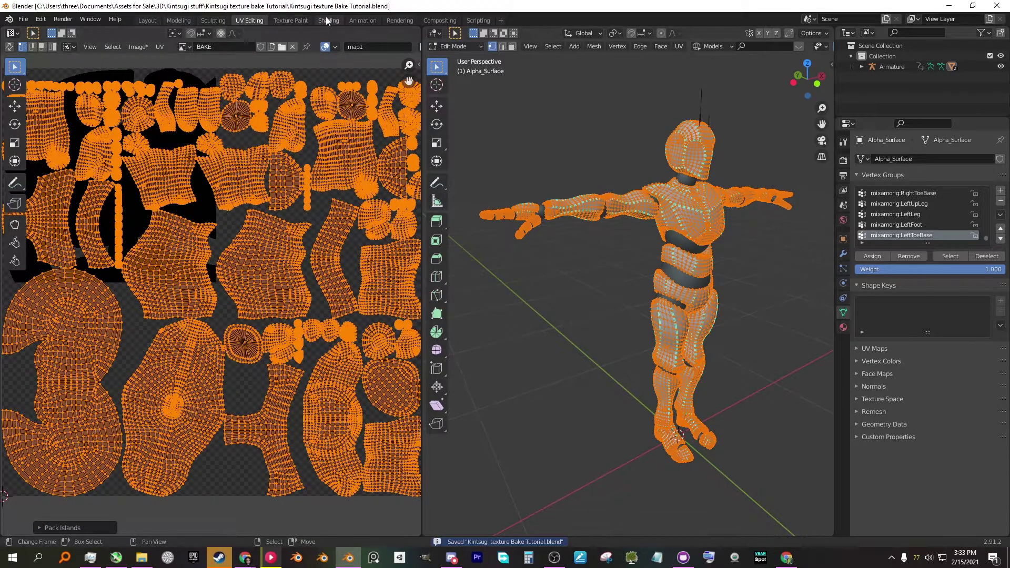
{"action": "left_click", "coordinate": [326, 21]}
{"action": "scroll", "coordinate": [395, 479], "scroll_direction": "up", "scroll_amount": 2}
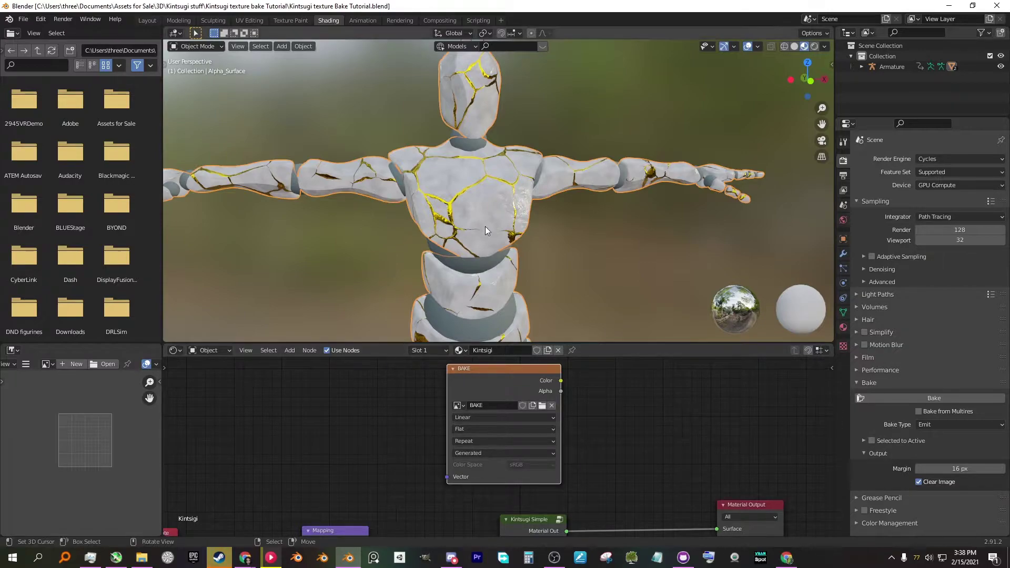
- Preview Kintsugi Simple's Color Out on the mannequin through a Viewer node
{"action": "mouse_move", "coordinate": [656, 446]}
{"action": "middle_mouse_down"}
{"action": "mouse_move", "coordinate": [671, 531]}
{"action": "mouse_move", "coordinate": [660, 427]}
{"action": "middle_mouse_up"}
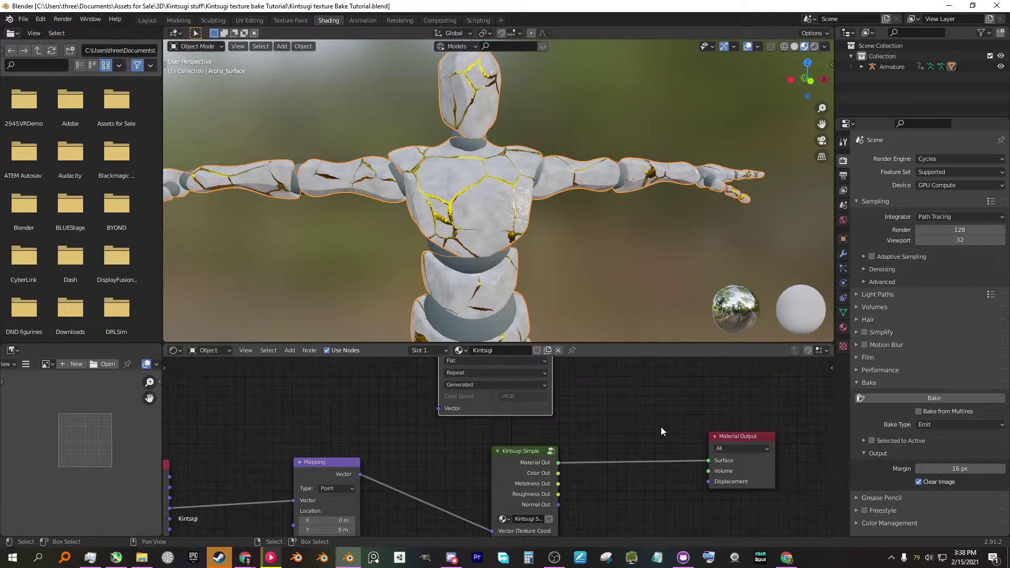
{"action": "left_click", "coordinate": [519, 453], "text": "ctrl+shift"}
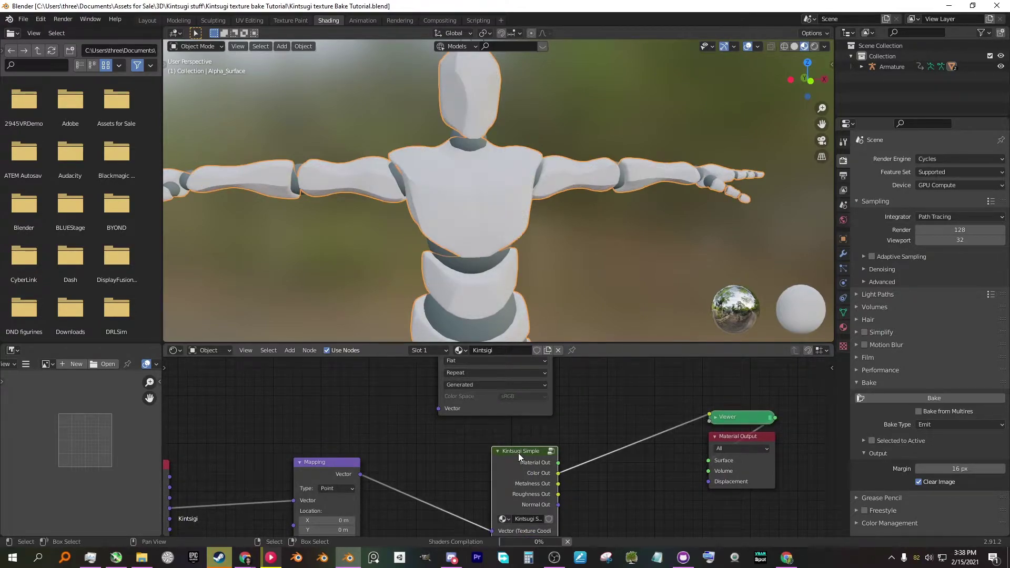
{"action": "left_click", "coordinate": [715, 418]}
{"action": "left_click", "coordinate": [715, 417]}
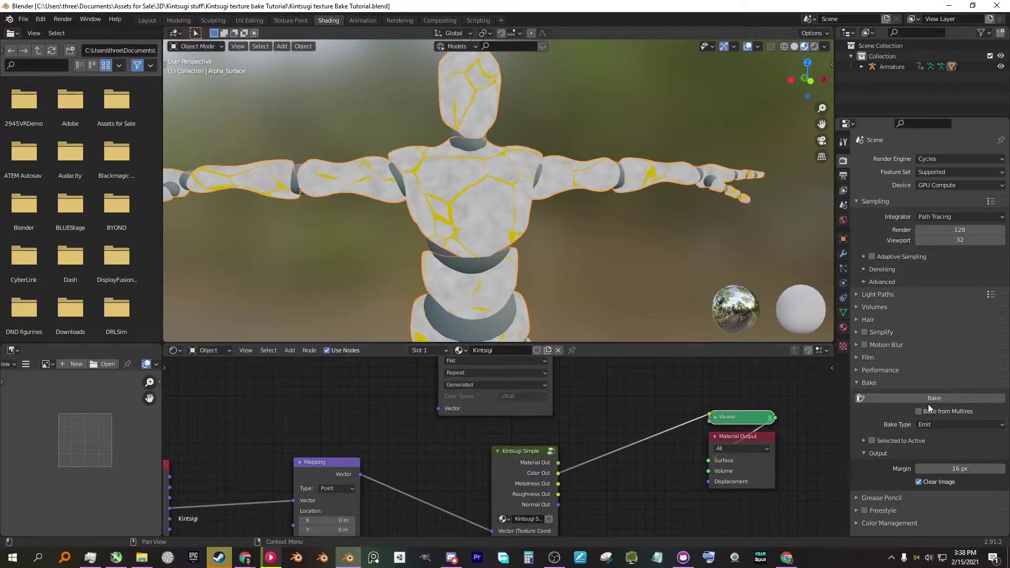
- Bake the colour output into the BAKE image and enlarge the image editor to view it
{"action": "middle_click_drag", "start_coordinate": [624, 359], "coordinate": [631, 430]}
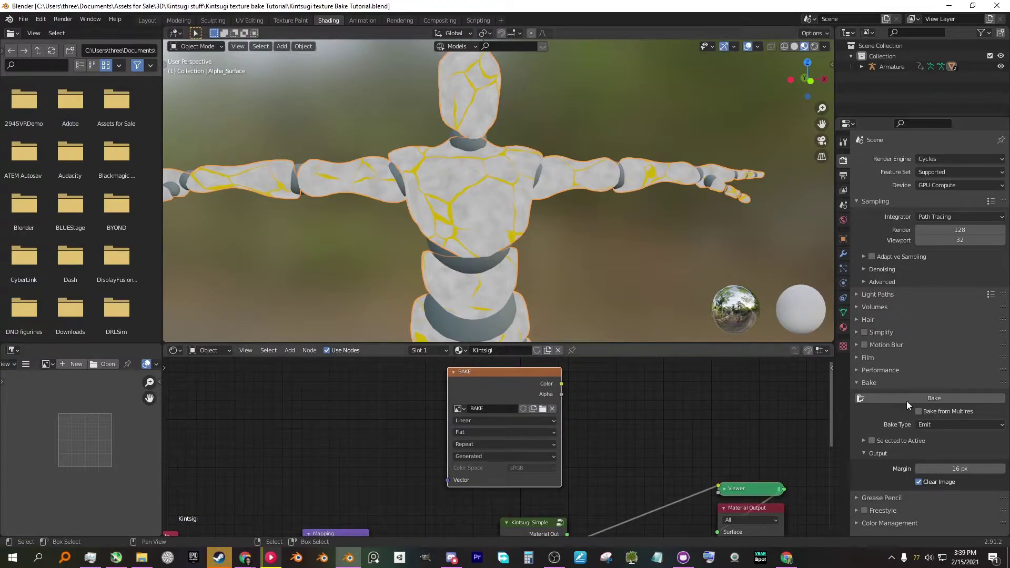
{"action": "left_click", "coordinate": [941, 400]}
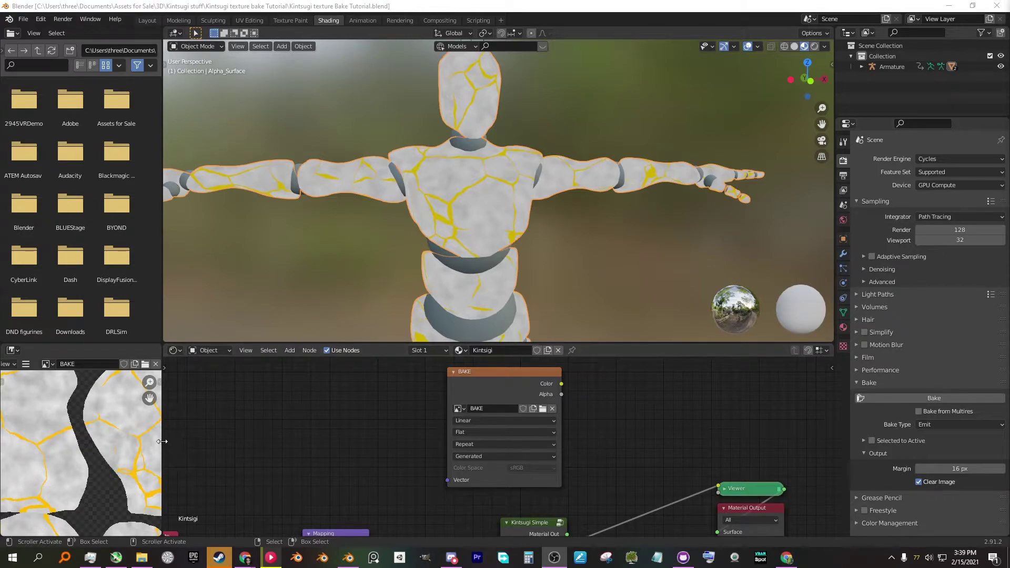
{"action": "left_click_drag", "start_coordinate": [164, 441], "coordinate": [270, 410]}
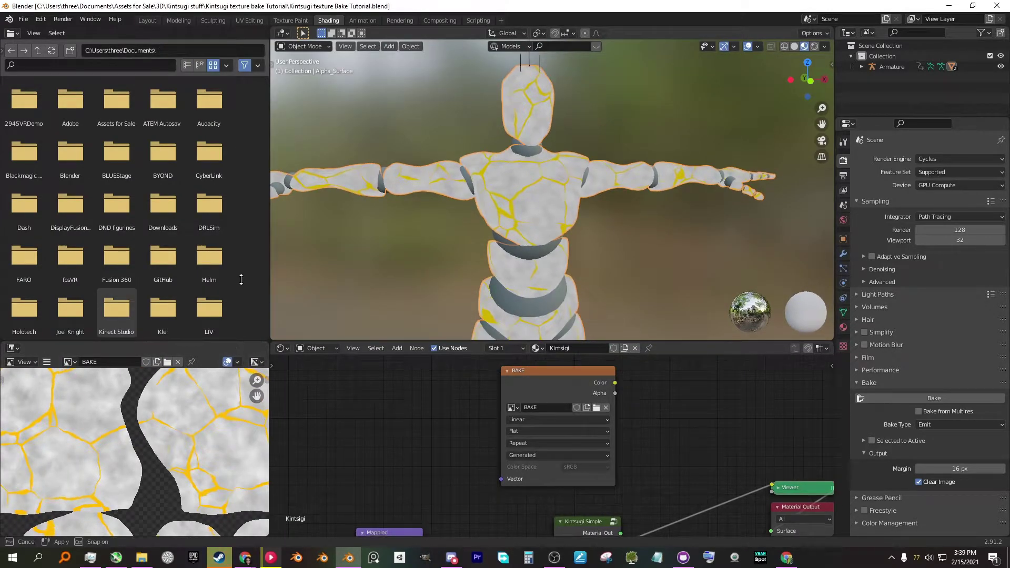
{"action": "left_click_drag", "start_coordinate": [229, 345], "coordinate": [230, 214]}
{"action": "scroll", "coordinate": [210, 421], "scroll_direction": "down", "scroll_amount": 5}
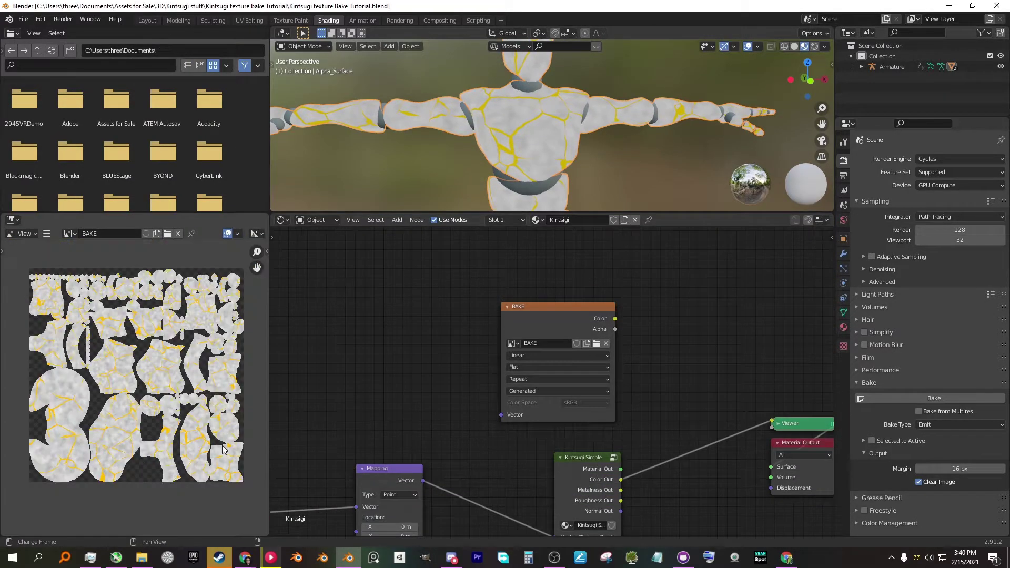
- Save the baked crack texture from the image editor as 'Albedo 4k.png'
{"action": "left_click", "coordinate": [48, 234]}
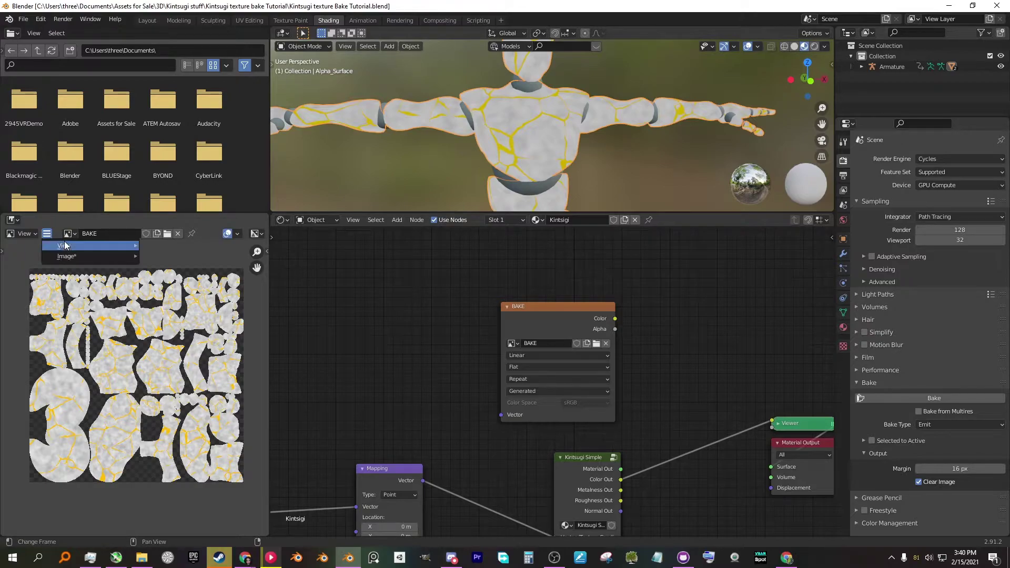
{"action": "mouse_move", "coordinate": [67, 257]}
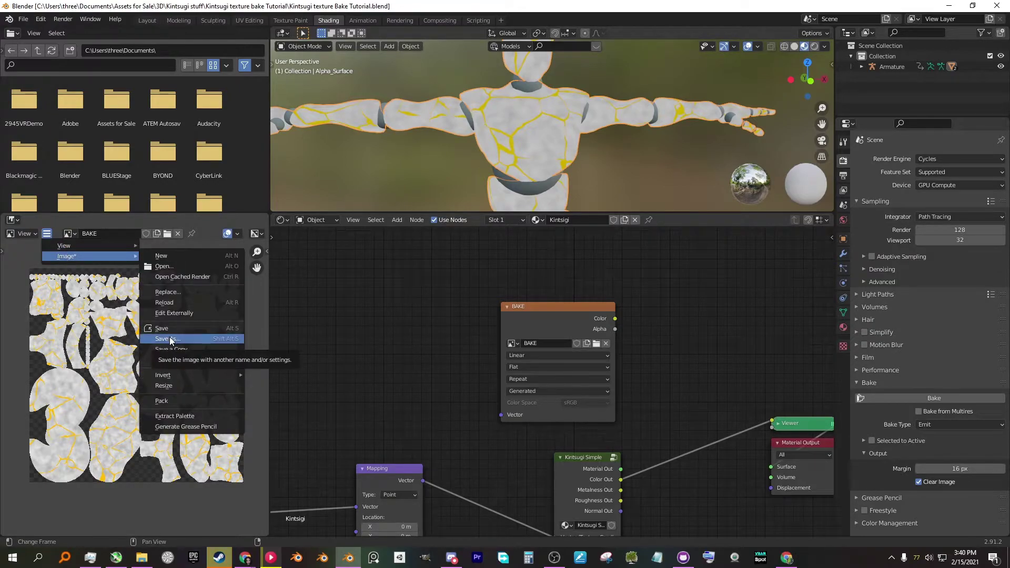
{"action": "left_click", "coordinate": [170, 340]}
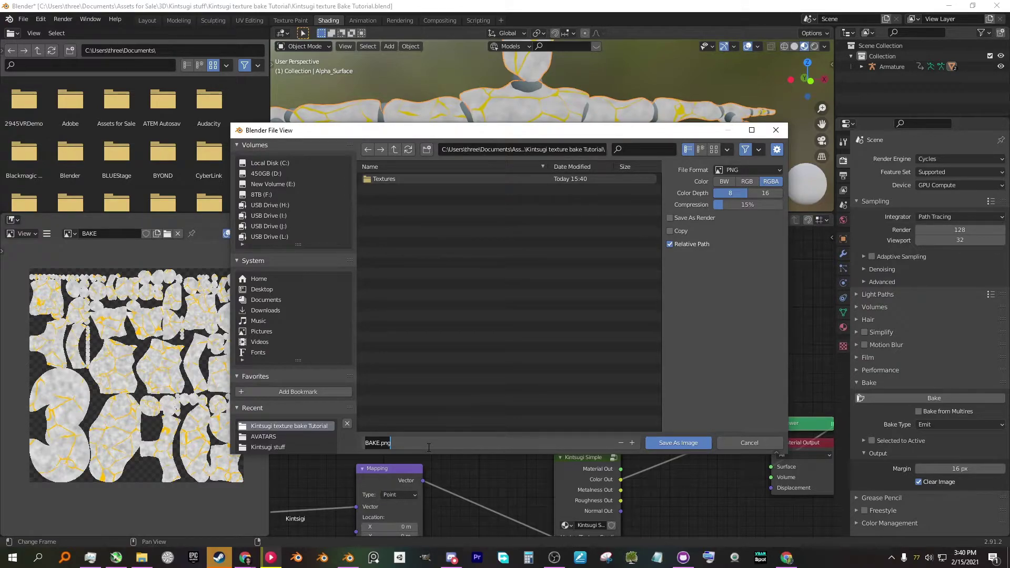
{"action": "type", "text": "Albedo 4k"}
{"action": "key", "text": "Return"}
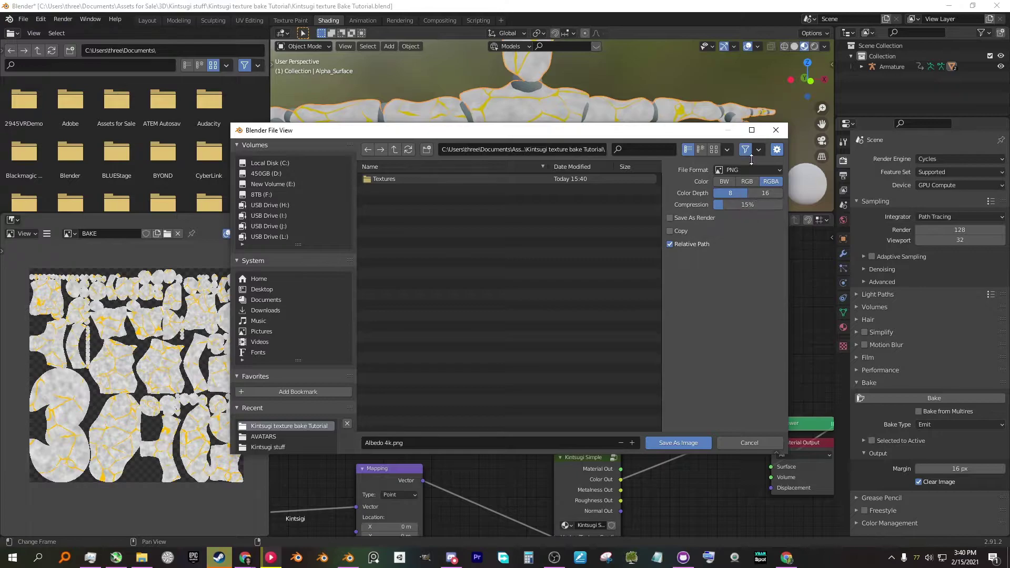
{"action": "left_click", "coordinate": [681, 440]}
{"action": "middle_click_drag", "start_coordinate": [670, 402], "coordinate": [671, 406]}
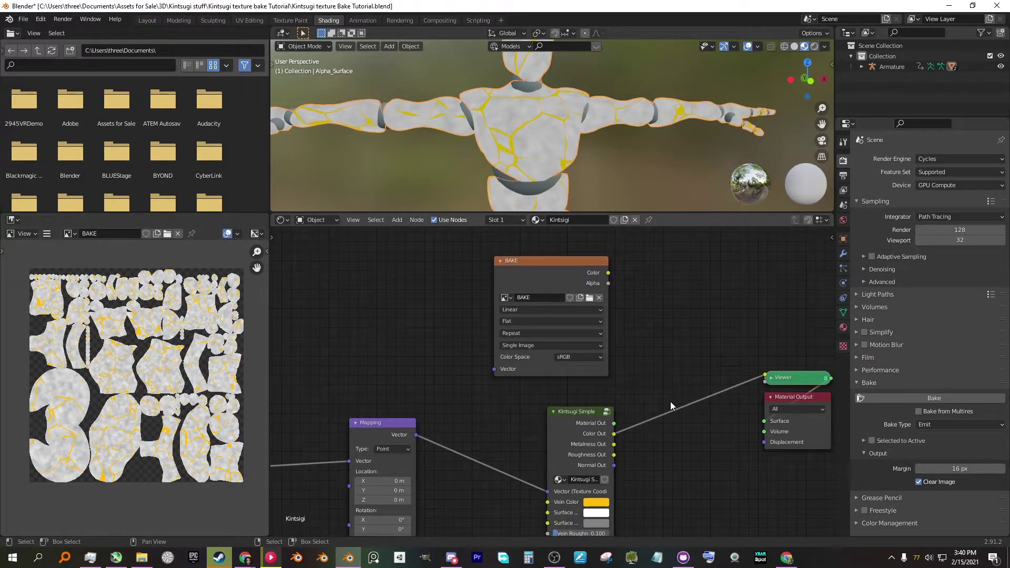
- Route the Viewer to Metalness Out and bake it into the BAKE image
{"action": "left_click", "coordinate": [572, 426], "text": "ctrl+shift"}
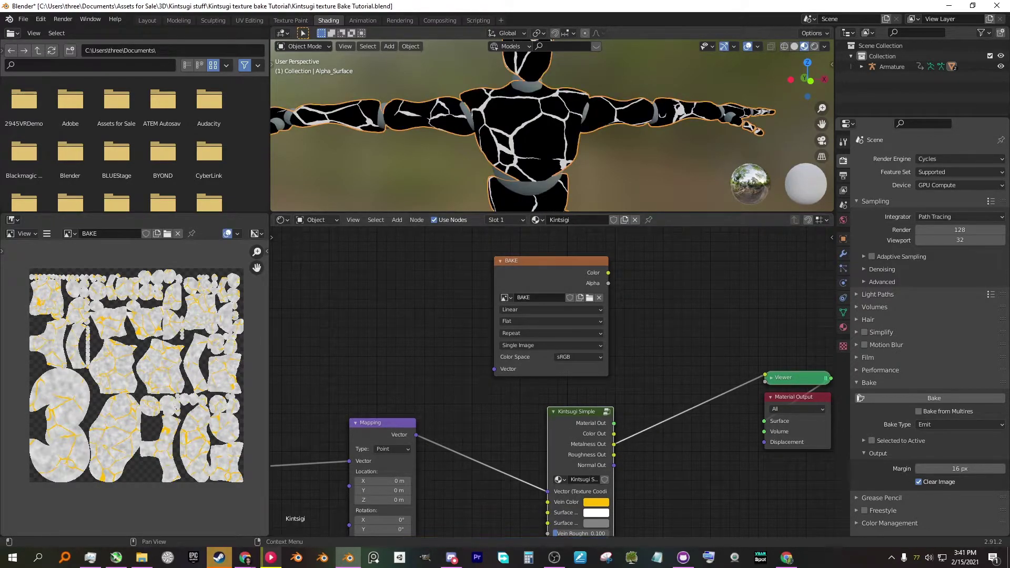
{"action": "left_click", "coordinate": [540, 272]}
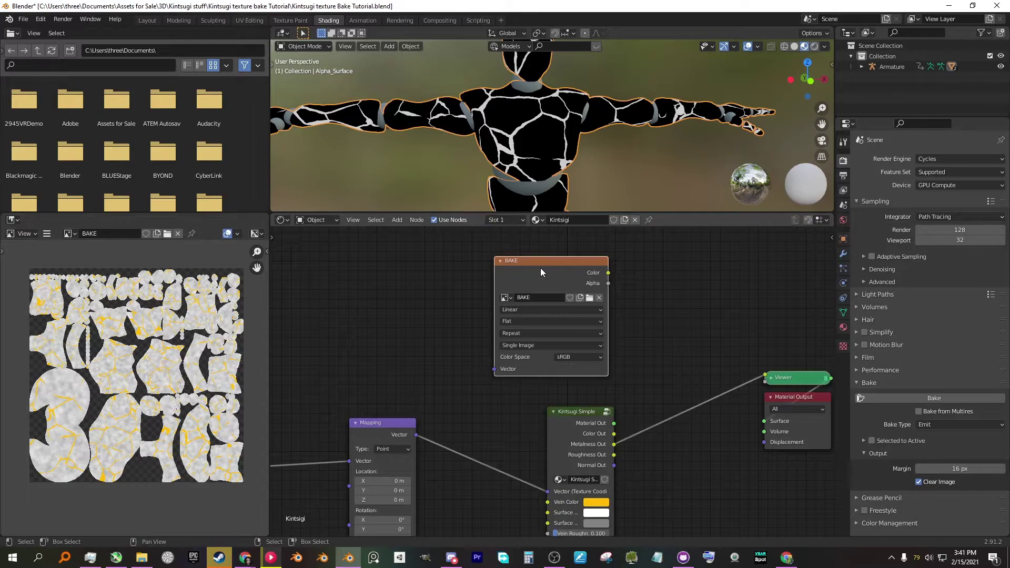
{"action": "left_click", "coordinate": [940, 397]}
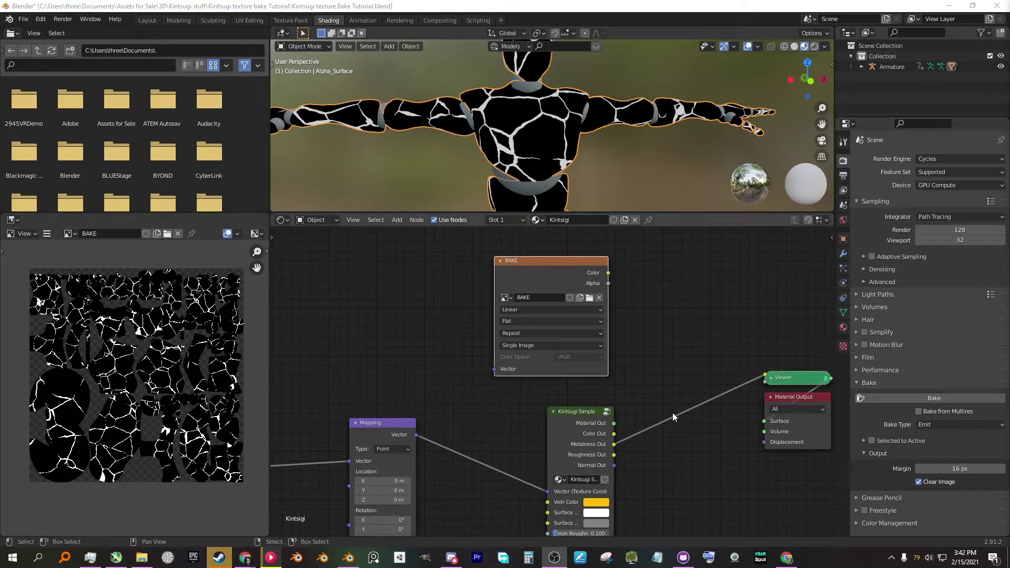
- Save the metalness bake as 'Metalness 4k.png'
{"action": "left_click", "coordinate": [51, 235]}
{"action": "mouse_move", "coordinate": [66, 256]}
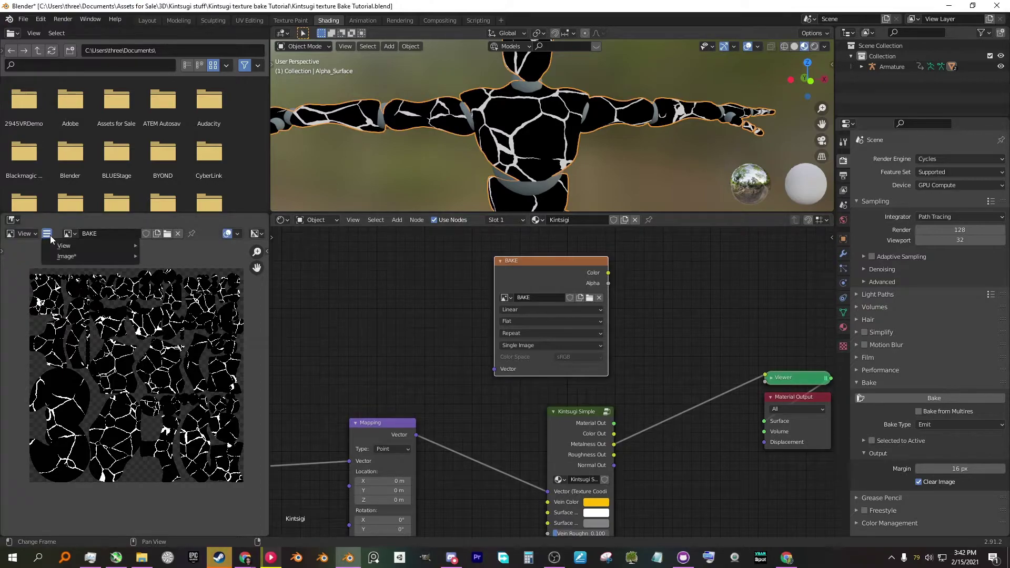
{"action": "left_click", "coordinate": [192, 338]}
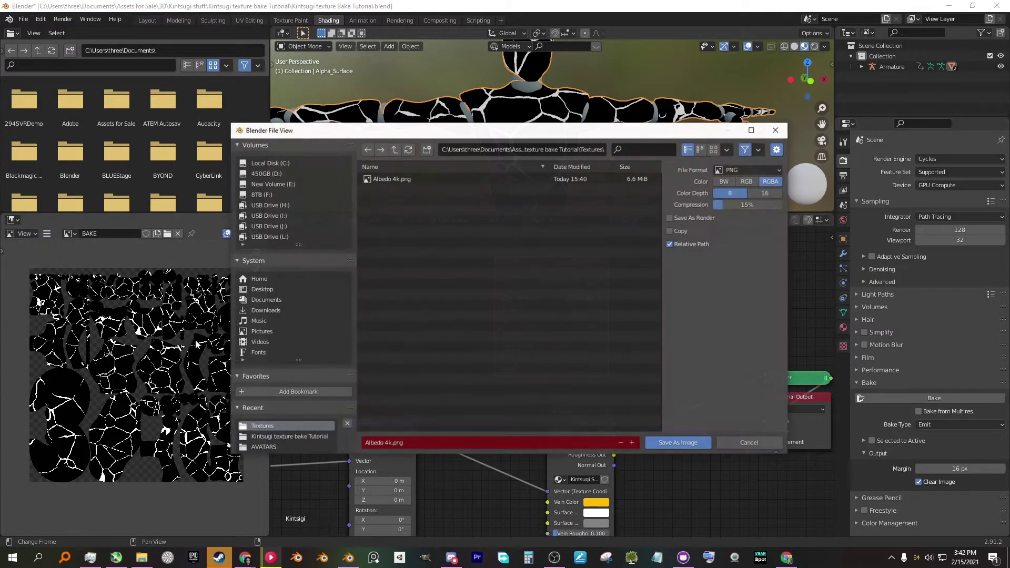
{"action": "left_click_drag", "start_coordinate": [382, 444], "coordinate": [345, 444]}
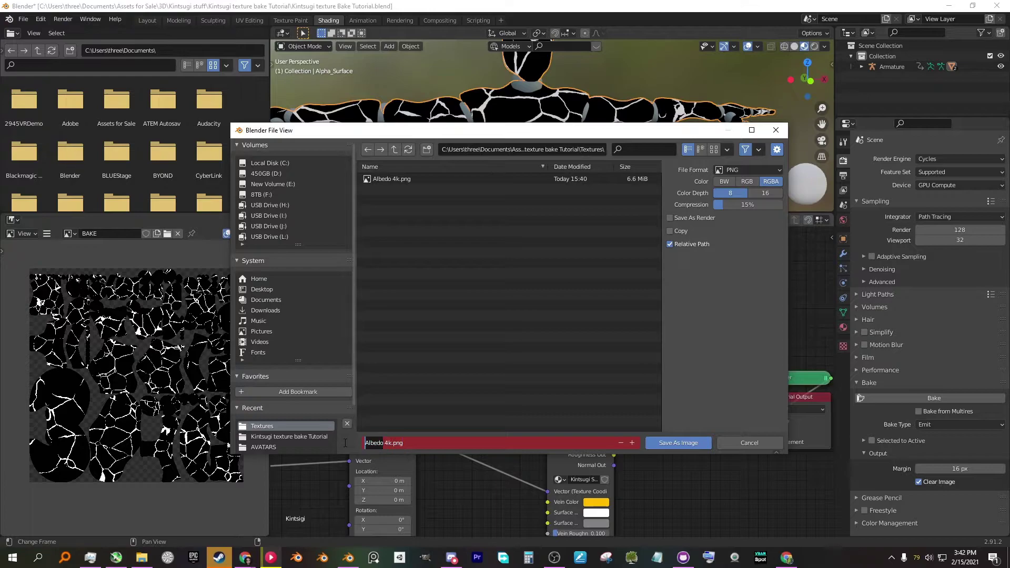
{"action": "type", "text": "Metalne"}
{"action": "type", "text": "ss"}
{"action": "key", "text": "Return"}
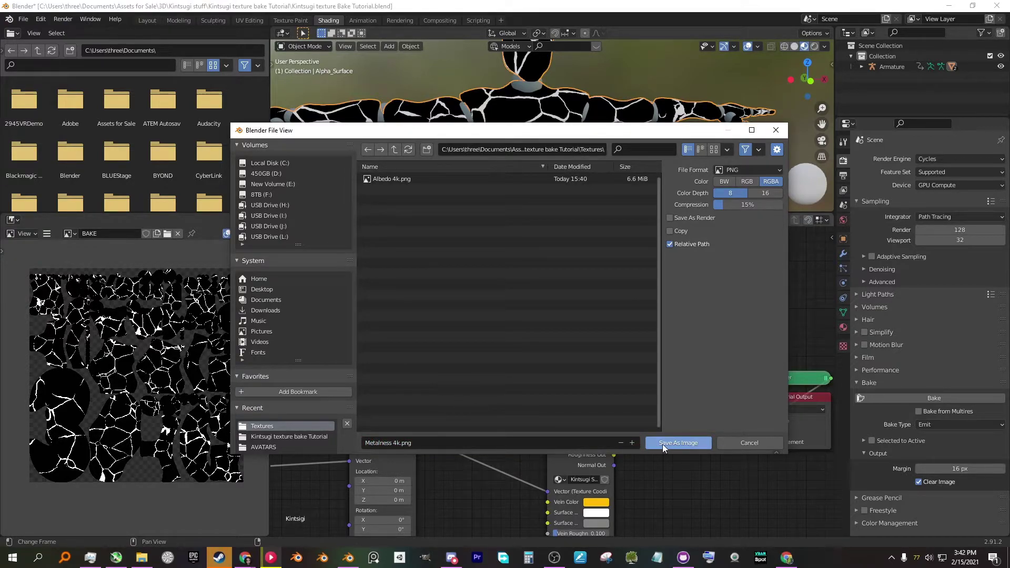
{"action": "left_click", "coordinate": [661, 445]}
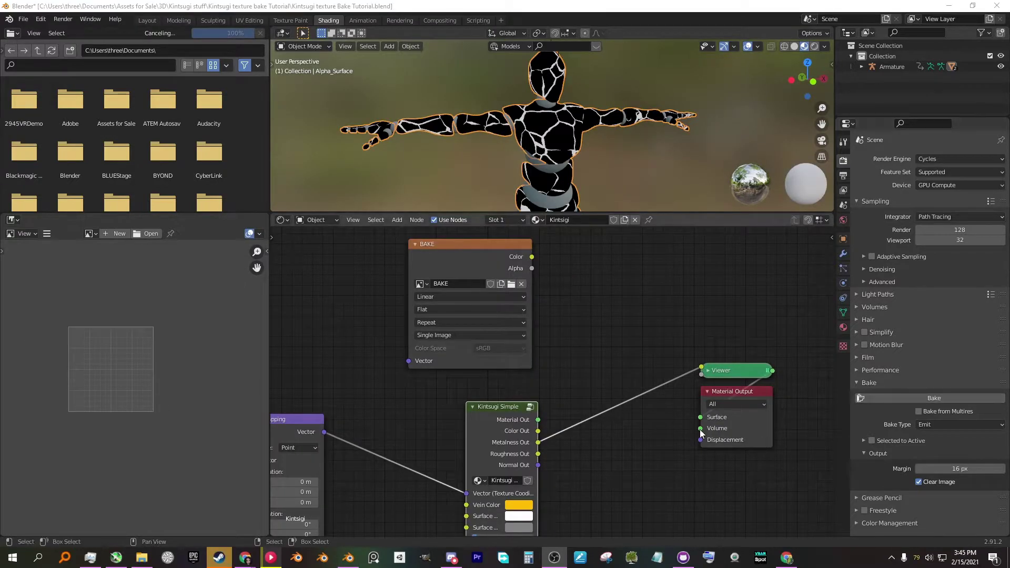
- Preview Roughness Out and bake it into the BAKE image
{"action": "left_click", "coordinate": [492, 415], "text": "ctrl+shift"}
{"action": "left_click", "coordinate": [491, 250]}
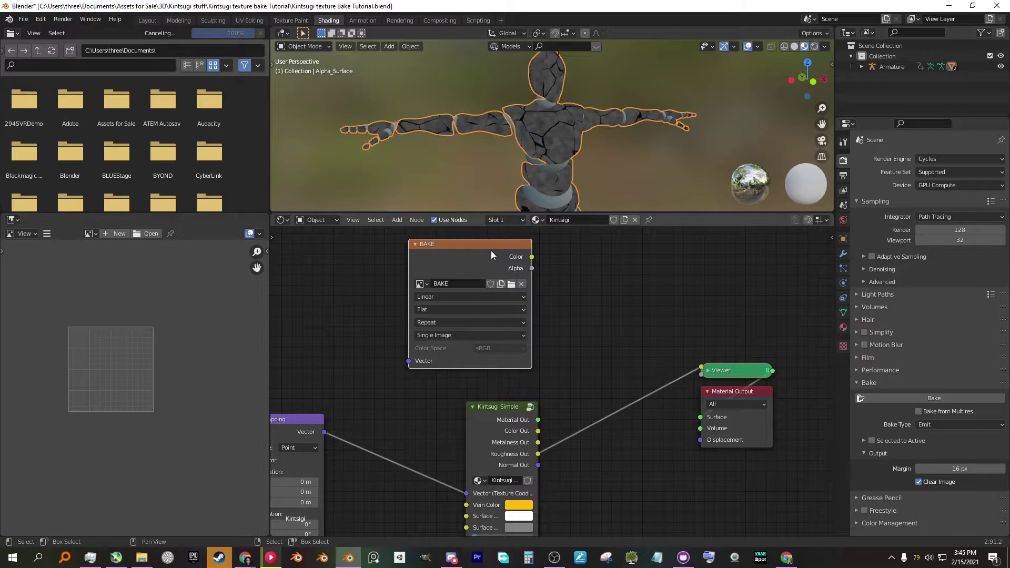
{"action": "left_click", "coordinate": [956, 397]}
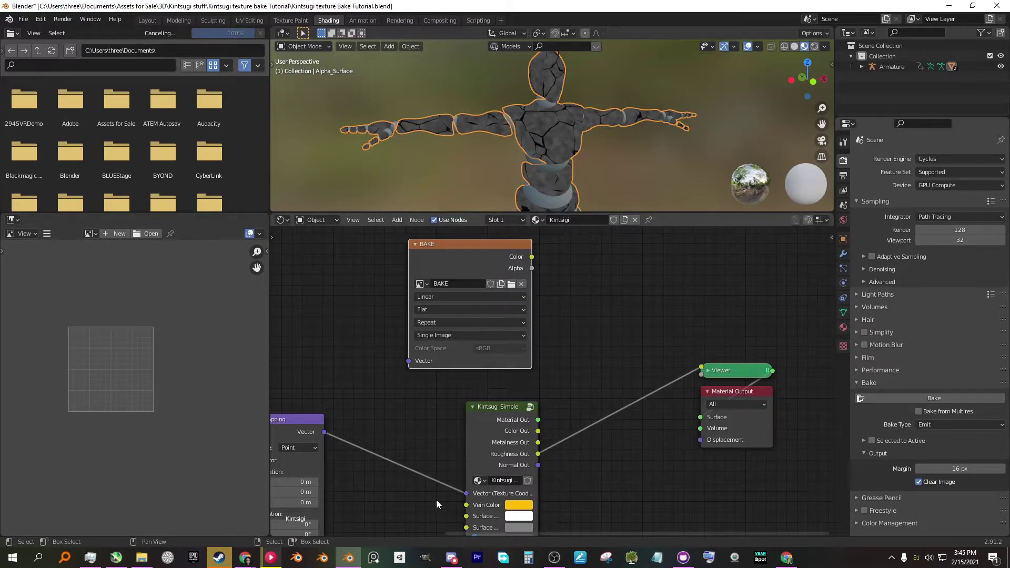
- Save the roughness bake as 'Roughness 4k.png' in the Textures folder
{"action": "left_click", "coordinate": [46, 233]}
{"action": "mouse_move", "coordinate": [87, 256]}
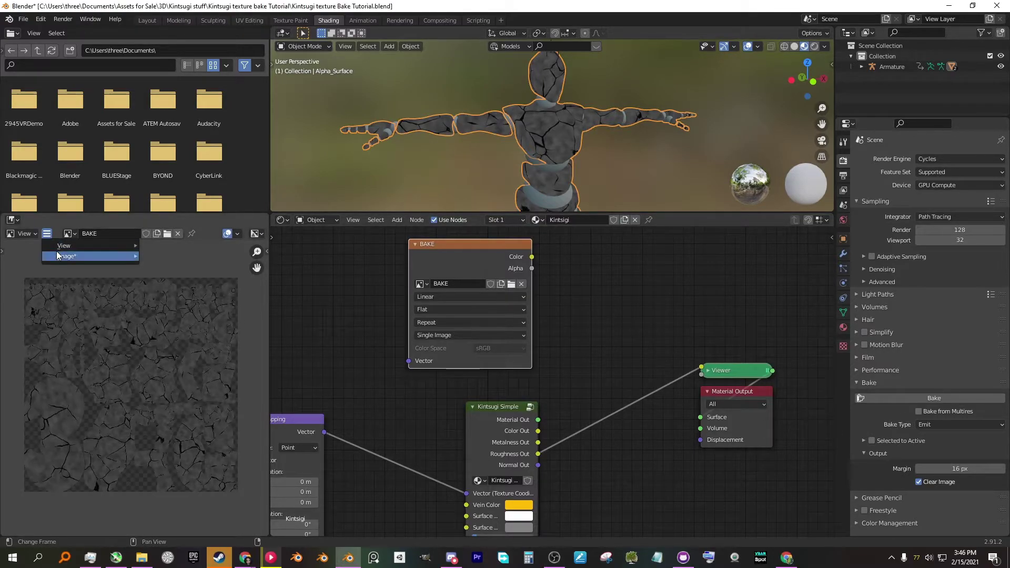
{"action": "left_click", "coordinate": [183, 340]}
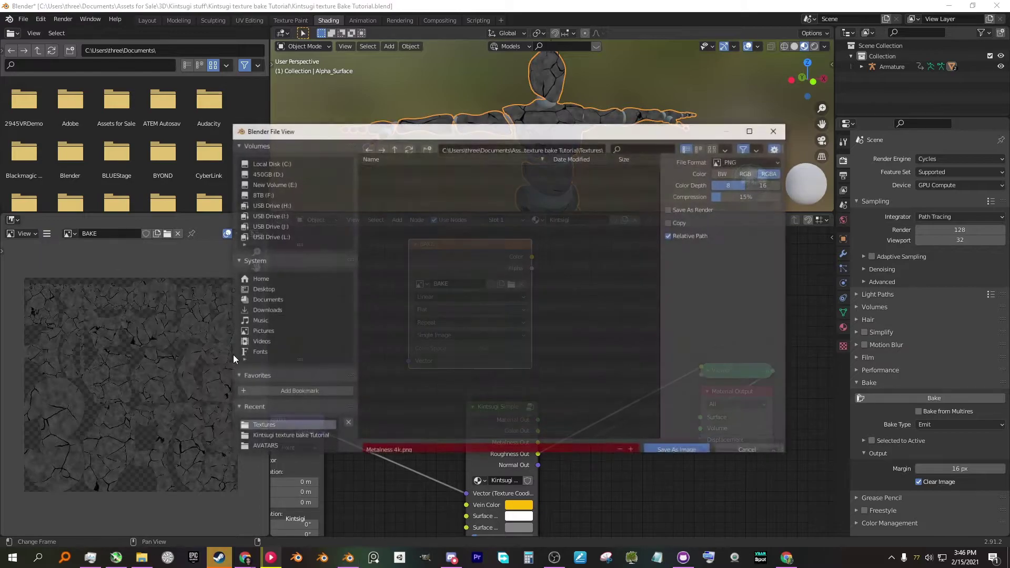
{"action": "left_click", "coordinate": [393, 441]}
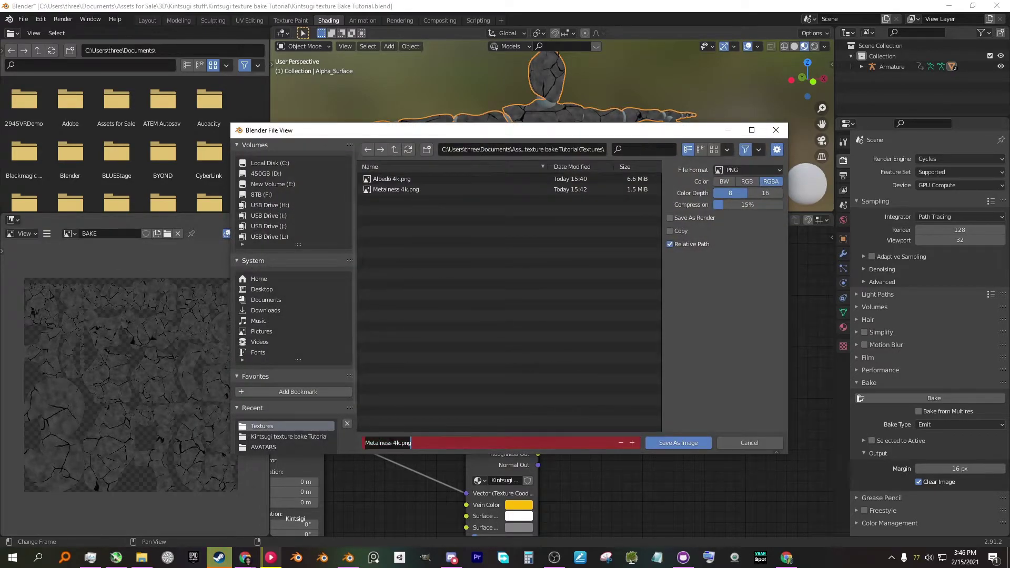
{"action": "double_click", "coordinate": [379, 443]}
{"action": "type", "text": "Ro"}
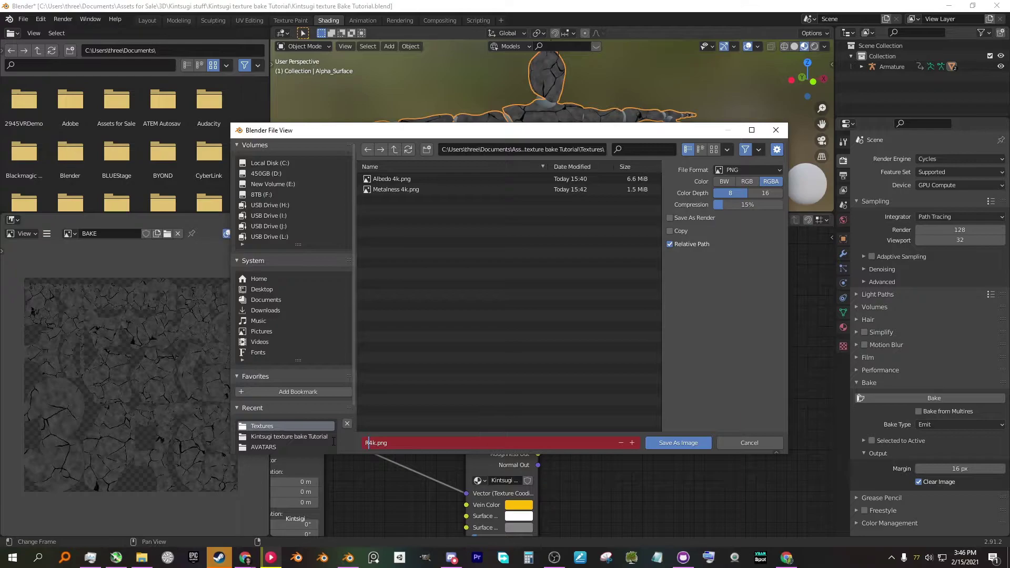
{"action": "type", "text": "ughness"}
{"action": "left_click", "coordinate": [636, 408]}
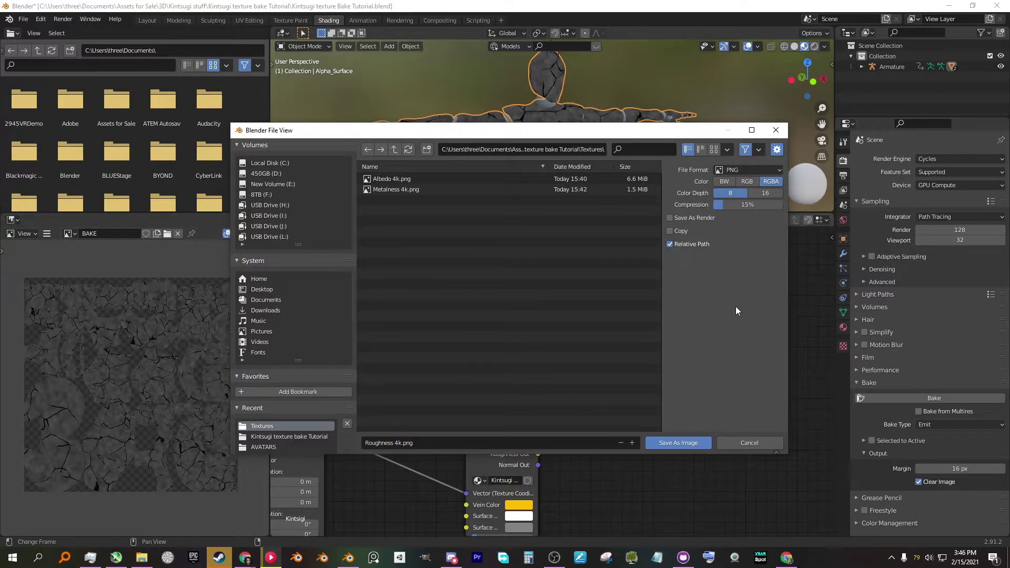
{"action": "left_click", "coordinate": [678, 442]}
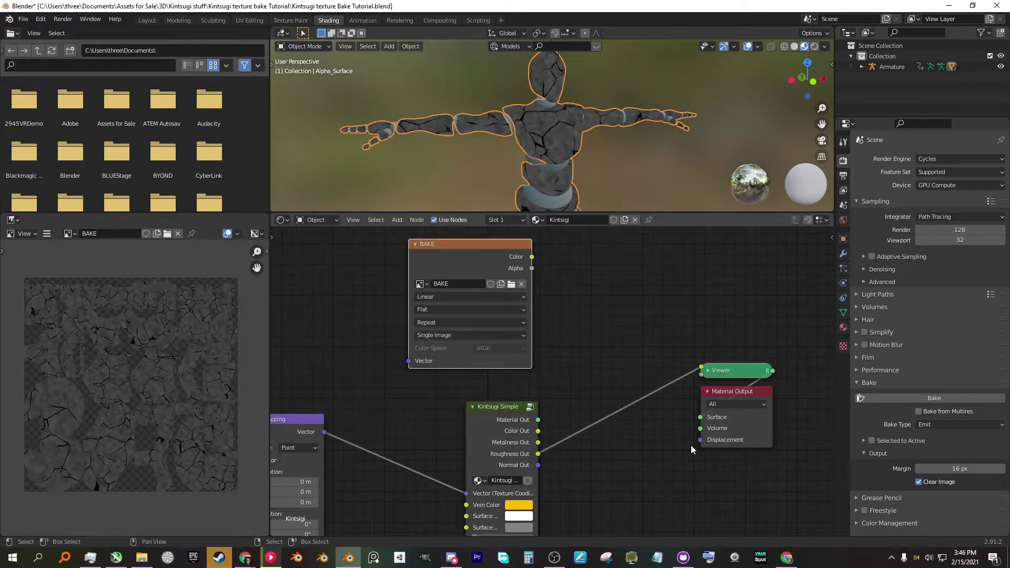
{"action": "middle_click_drag", "start_coordinate": [647, 448], "coordinate": [649, 450]}
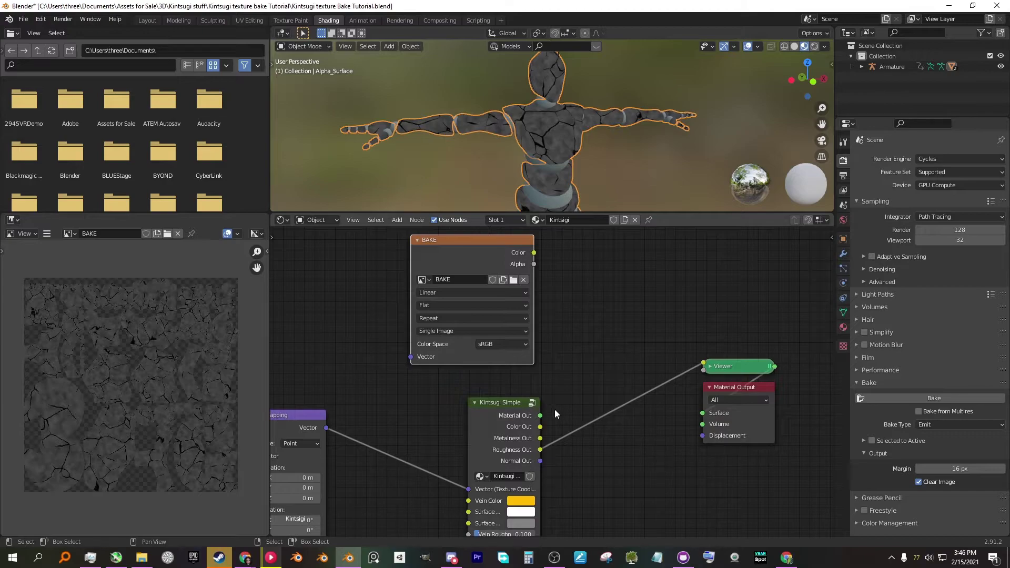
- Restore the full Kintsugi material, switch Bake Type to Normal, and bake into BAKE
{"action": "left_click", "coordinate": [505, 407], "text": "ctrl+shift"}
{"action": "left_click", "coordinate": [506, 407], "text": "ctrl+shift"}
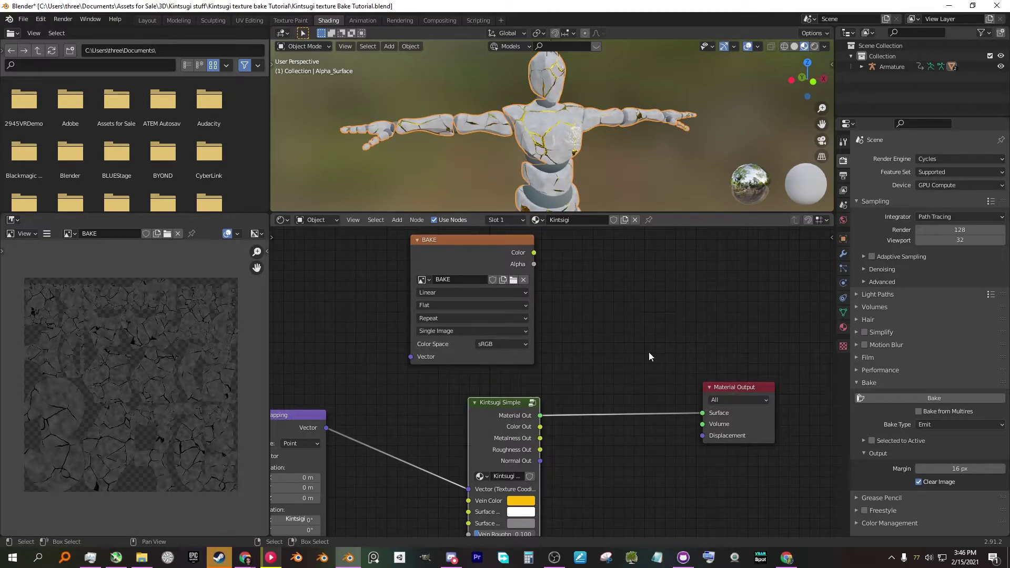
{"action": "left_click", "coordinate": [949, 427]}
{"action": "left_click", "coordinate": [938, 377]}
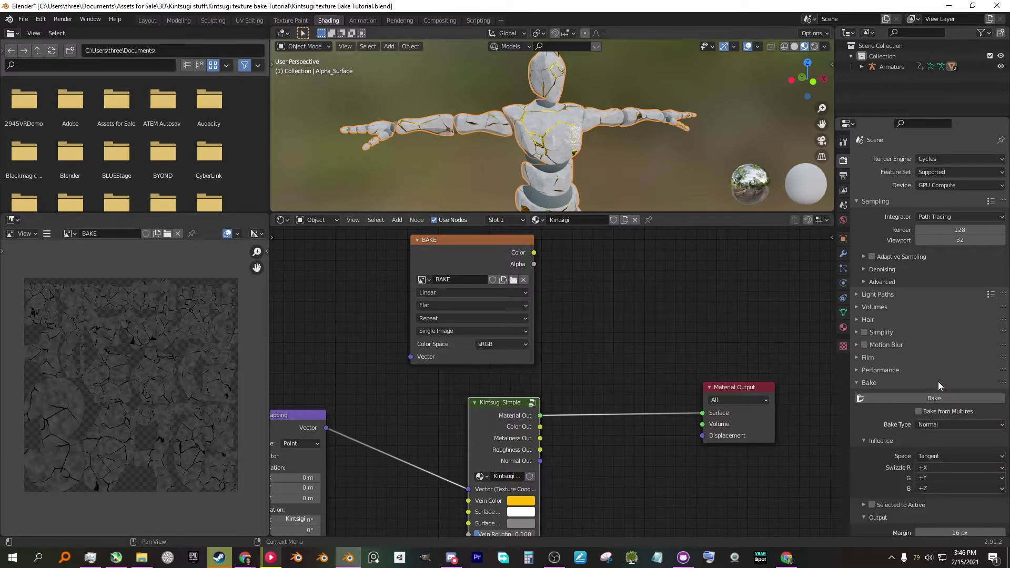
{"action": "left_click", "coordinate": [456, 245]}
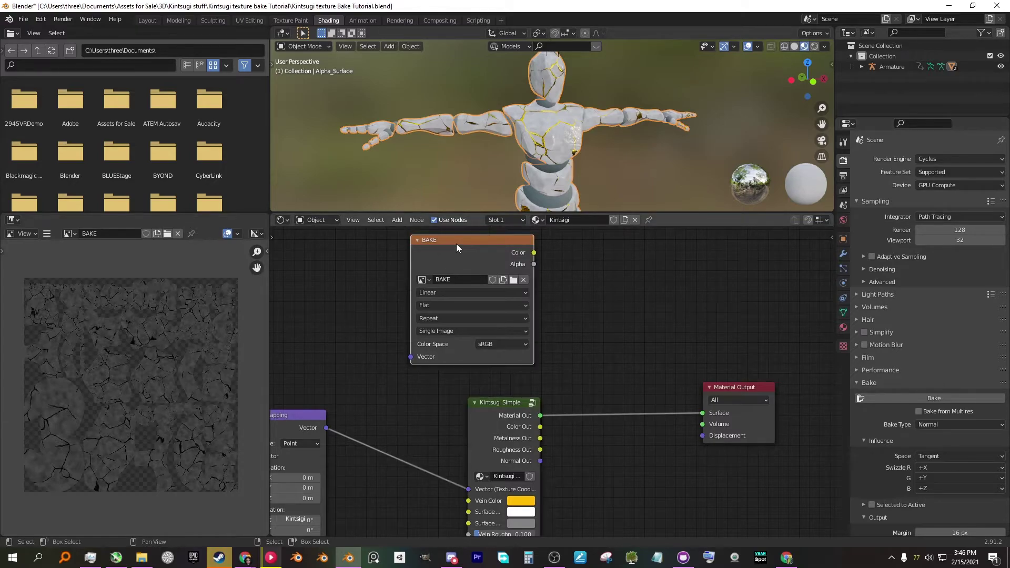
{"action": "left_click", "coordinate": [915, 397]}
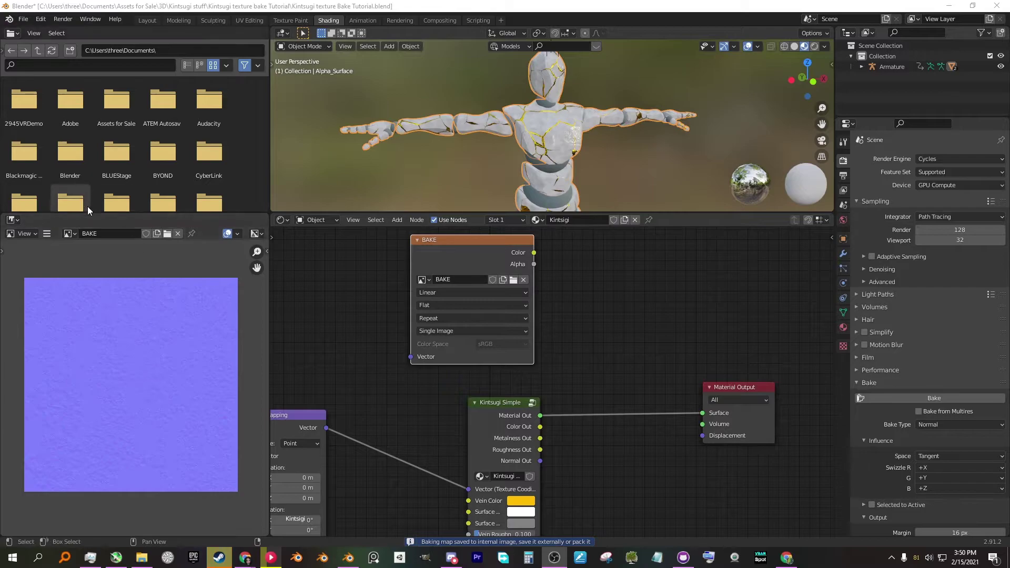
- Save the purple normal-map bake as 'Normal 4k.png' beside the other maps
{"action": "left_click", "coordinate": [47, 233]}
{"action": "mouse_move", "coordinate": [67, 256]}
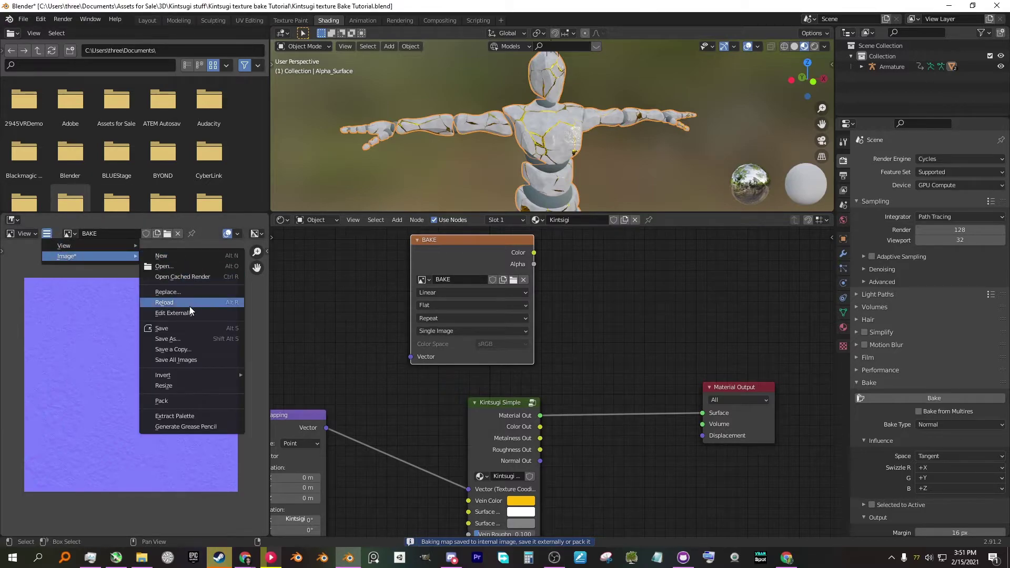
{"action": "left_click", "coordinate": [181, 337]}
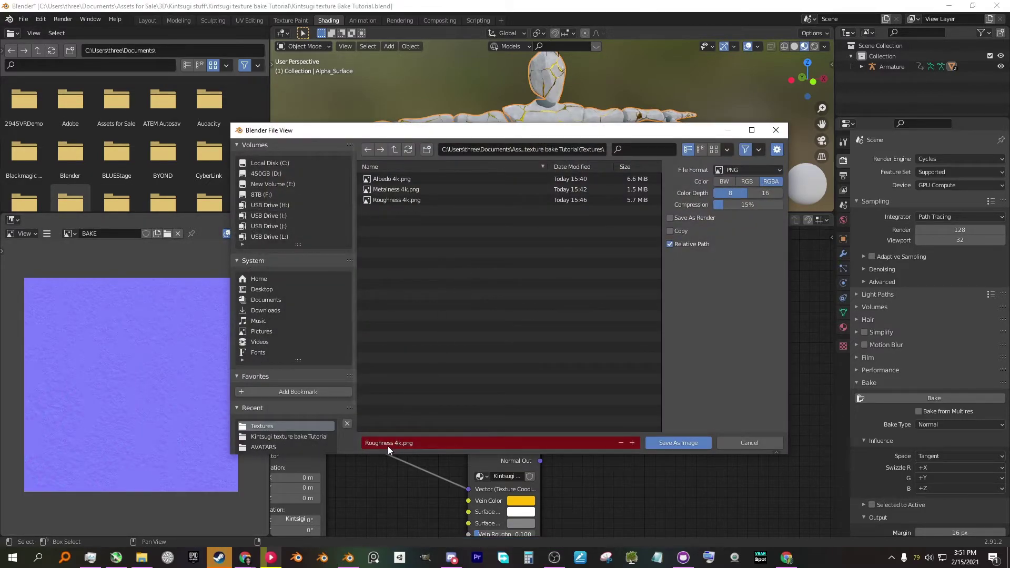
{"action": "double_click", "coordinate": [364, 443]}
{"action": "type", "text": "Normal"}
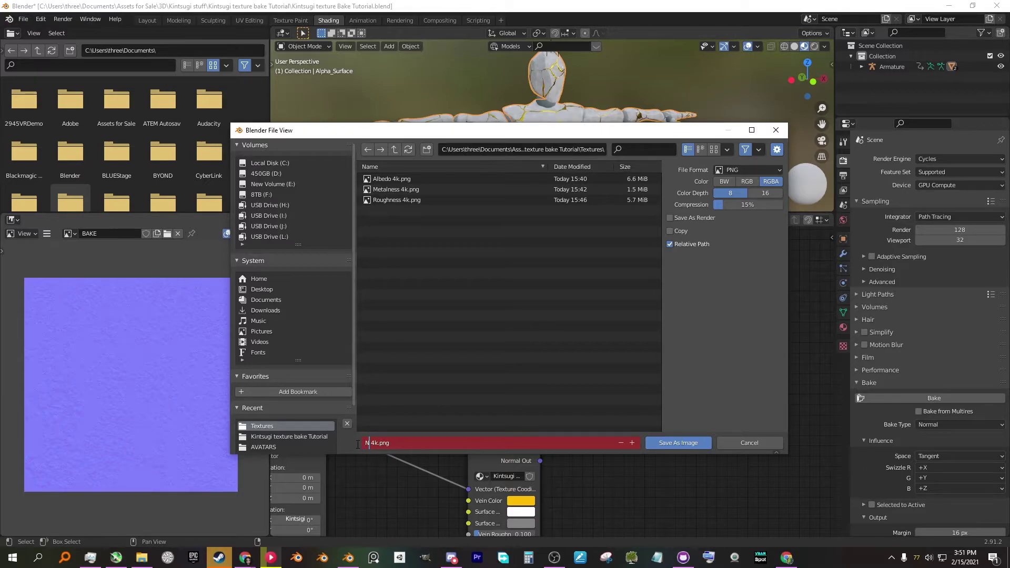
{"action": "key", "text": "Return"}
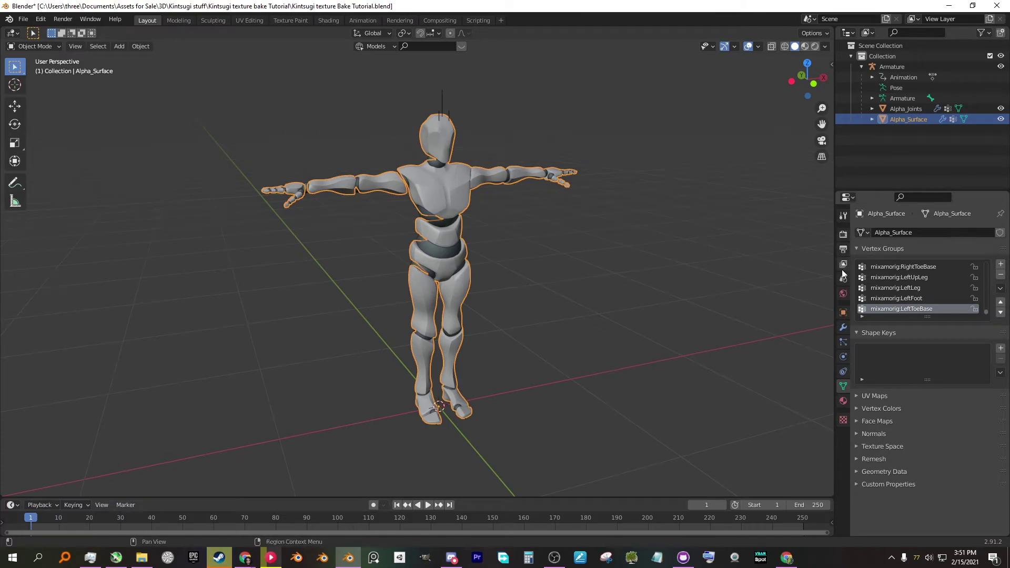
- Show the character's Modifier properties and glance at the Add Modifier list
{"action": "left_click", "coordinate": [842, 327]}
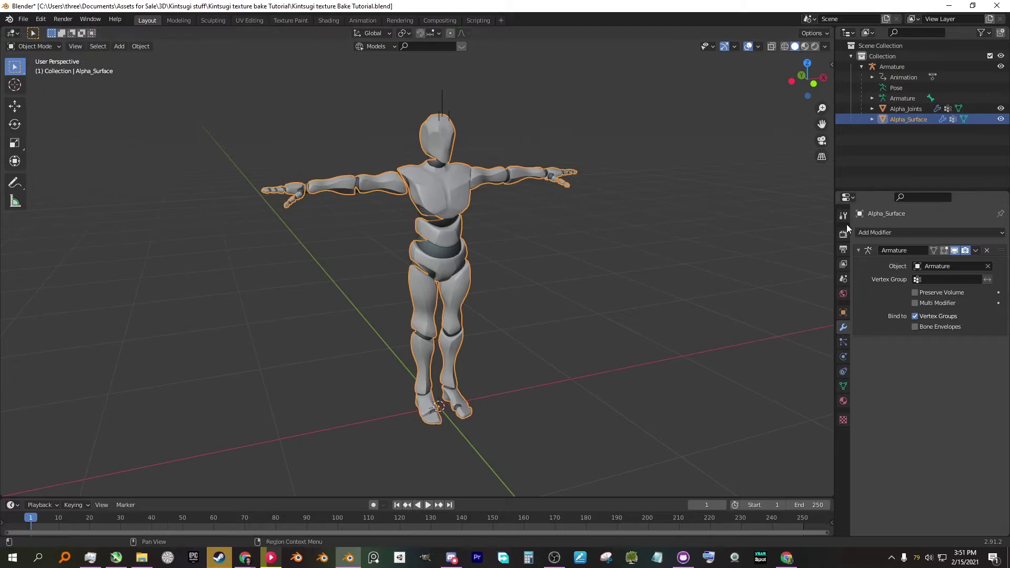
{"action": "left_click", "coordinate": [890, 233]}
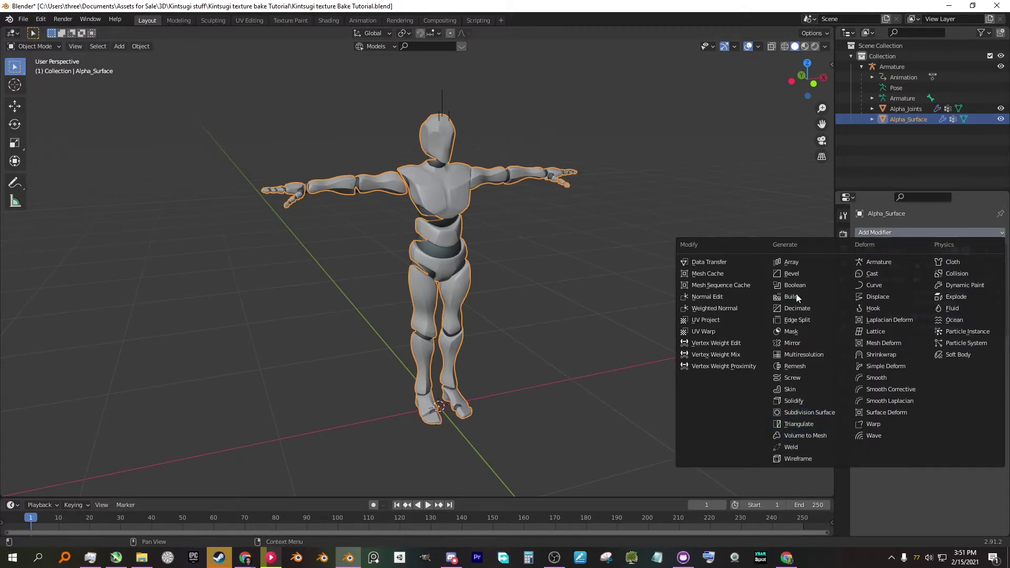
{"action": "left_click", "coordinate": [878, 262]}
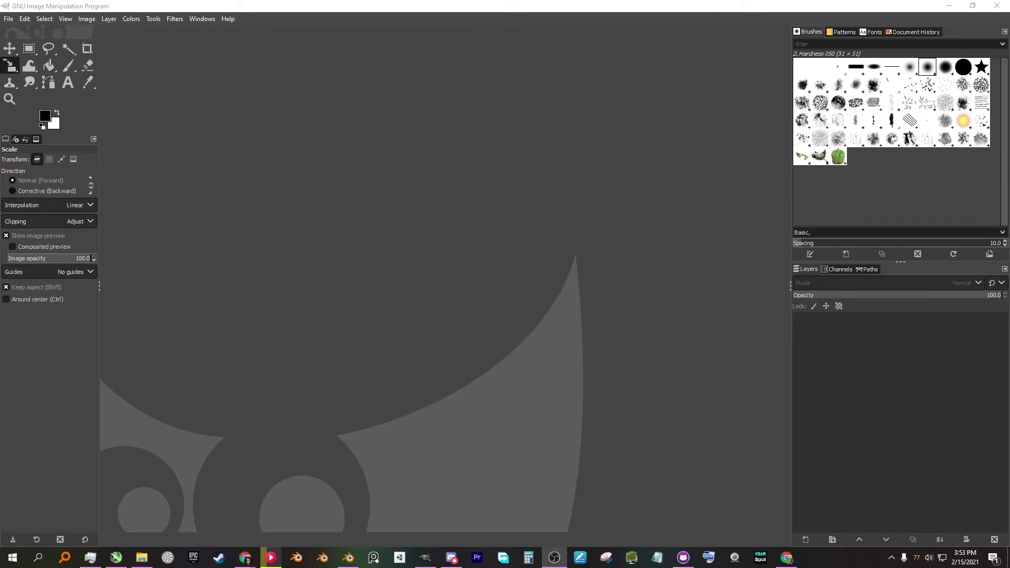
- Load Roughness 4k and Metalness 4k into GIMP, then Linear Invert and copy the roughness
{"action": "left_click_drag", "start_coordinate": [713, 123], "coordinate": [747, 146]}
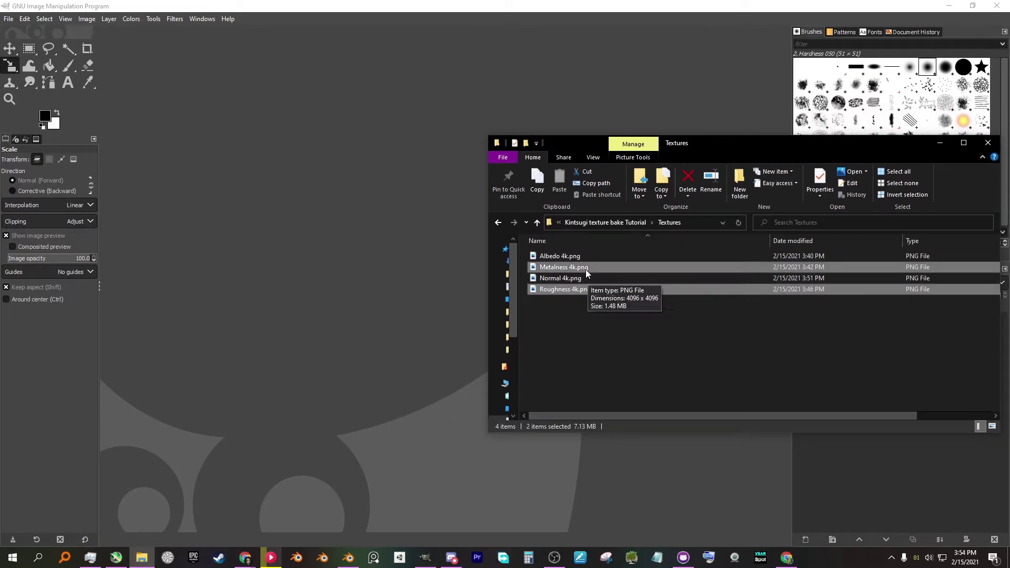
{"action": "left_click_drag", "start_coordinate": [585, 293], "coordinate": [388, 247]}
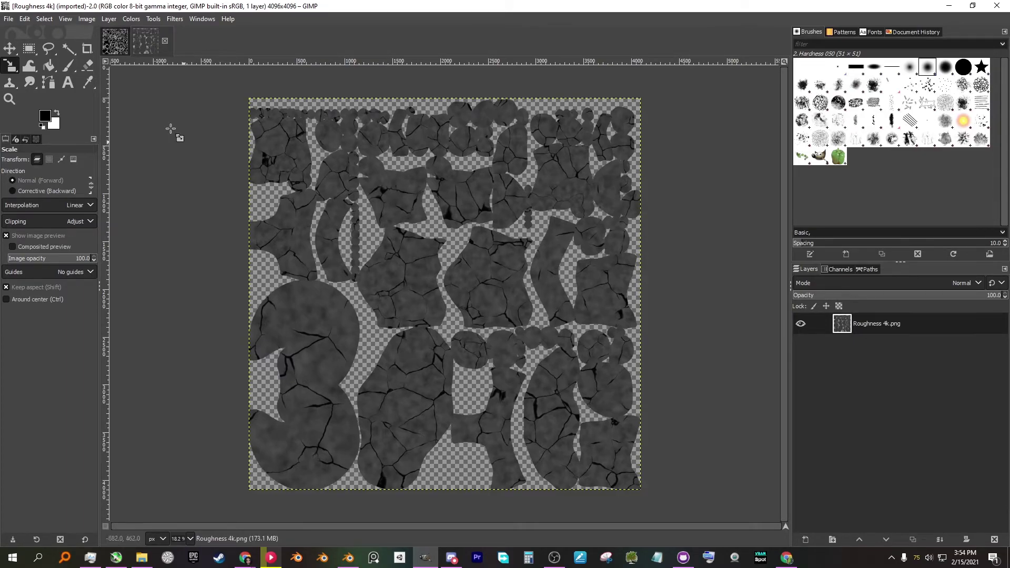
{"action": "left_click", "coordinate": [131, 17]}
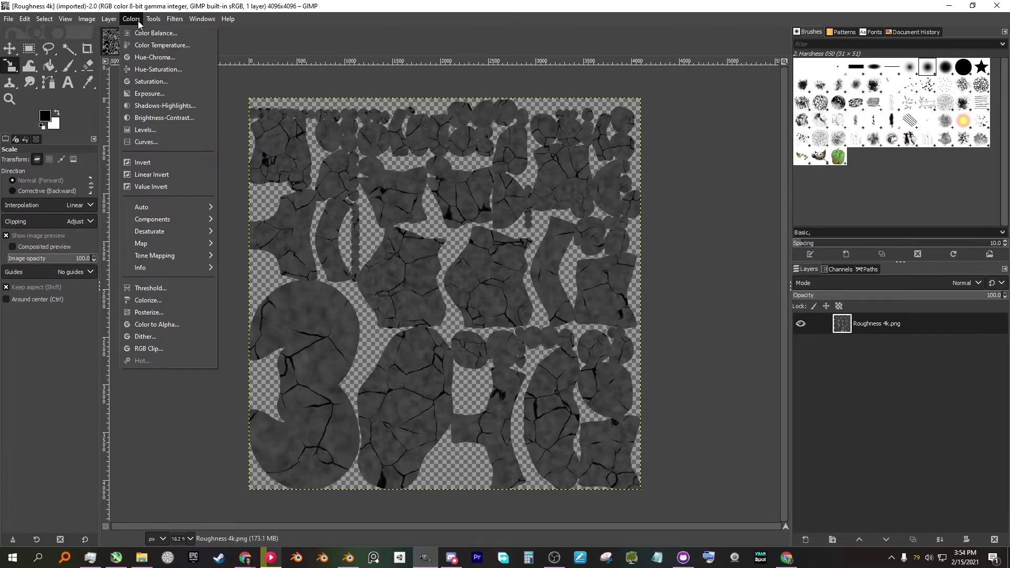
{"action": "left_click", "coordinate": [152, 165]}
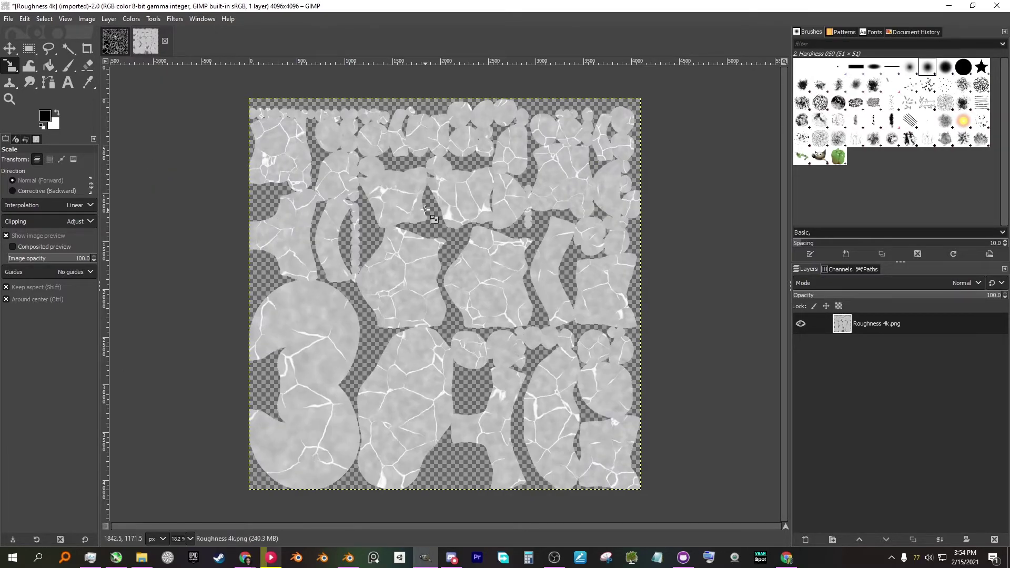
{"action": "key", "text": "ctrl+c"}
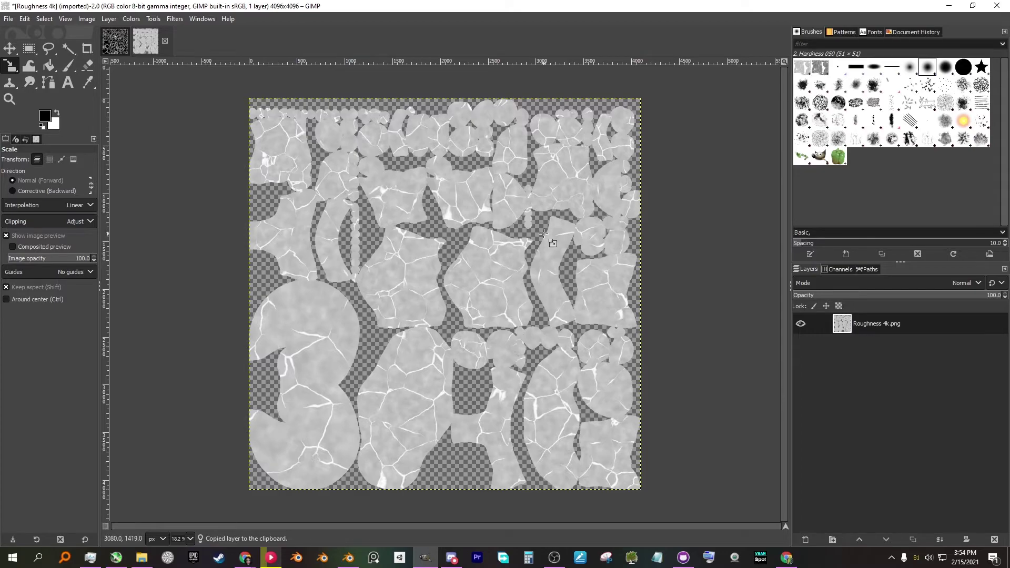
- Add a white mask to the Metalness 4k layer and anchor the pasted roughness into it
{"action": "left_click", "coordinate": [119, 47]}
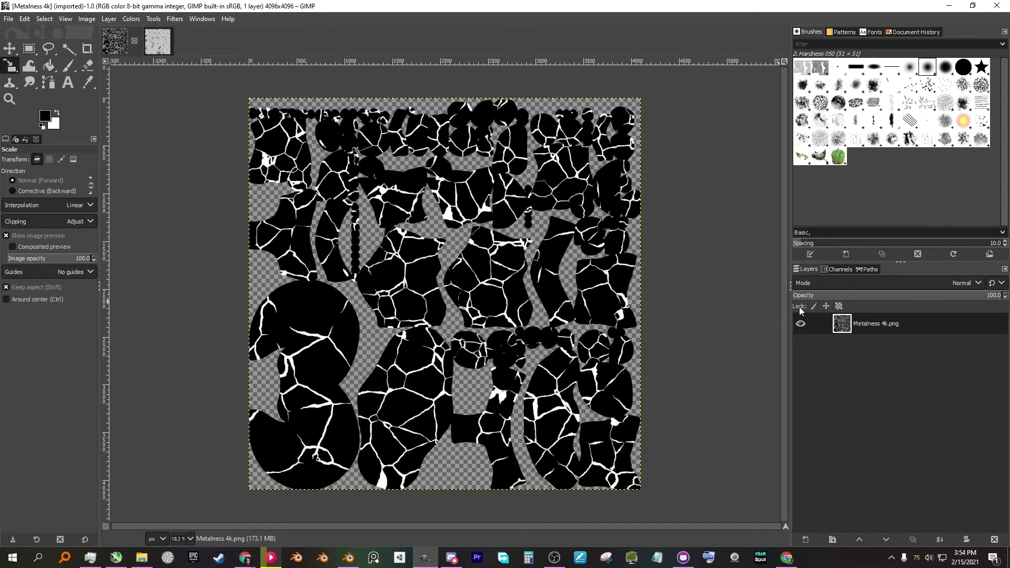
{"action": "right_click", "coordinate": [864, 327]}
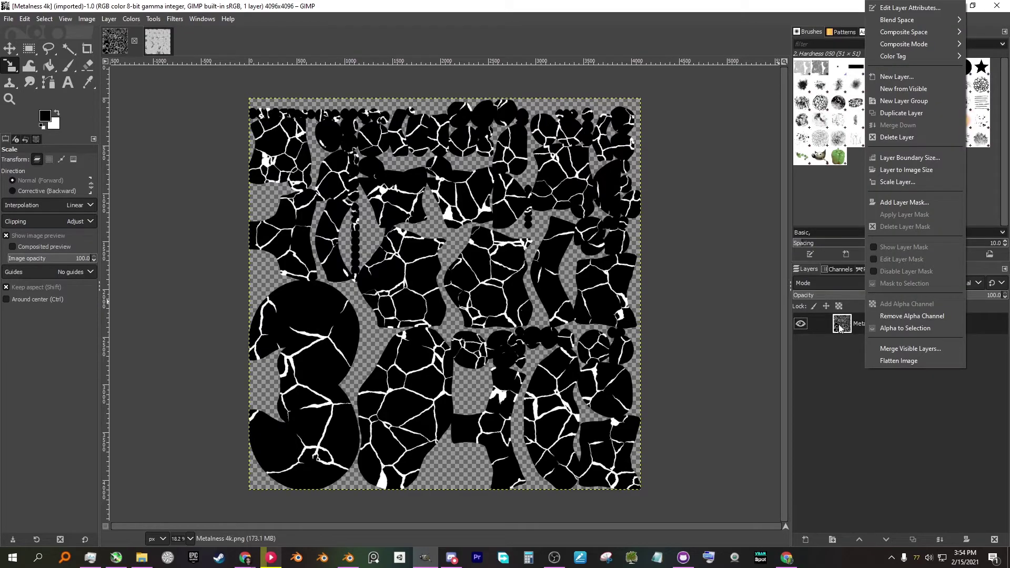
{"action": "left_click", "coordinate": [908, 204]}
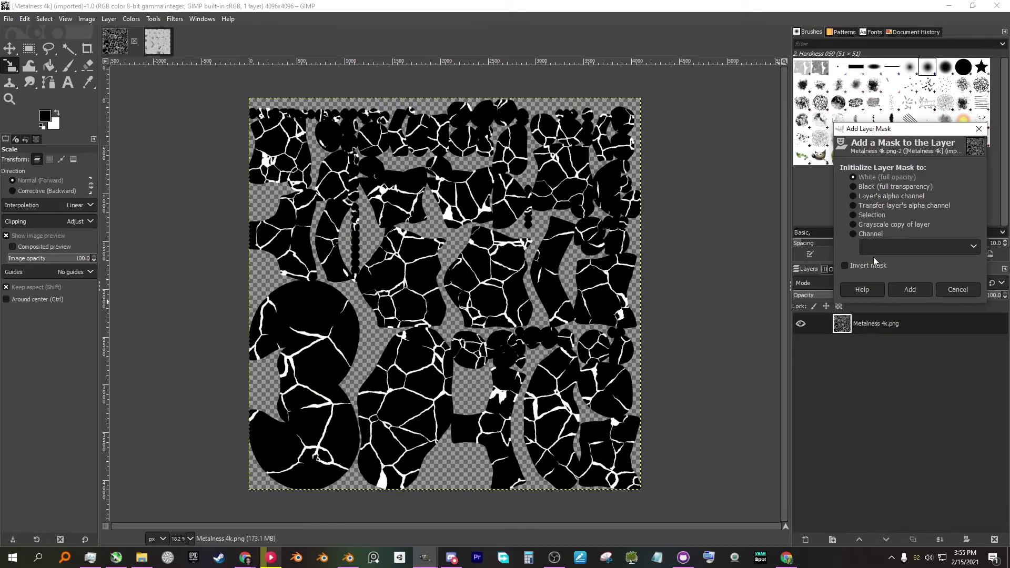
{"action": "left_click", "coordinate": [909, 289]}
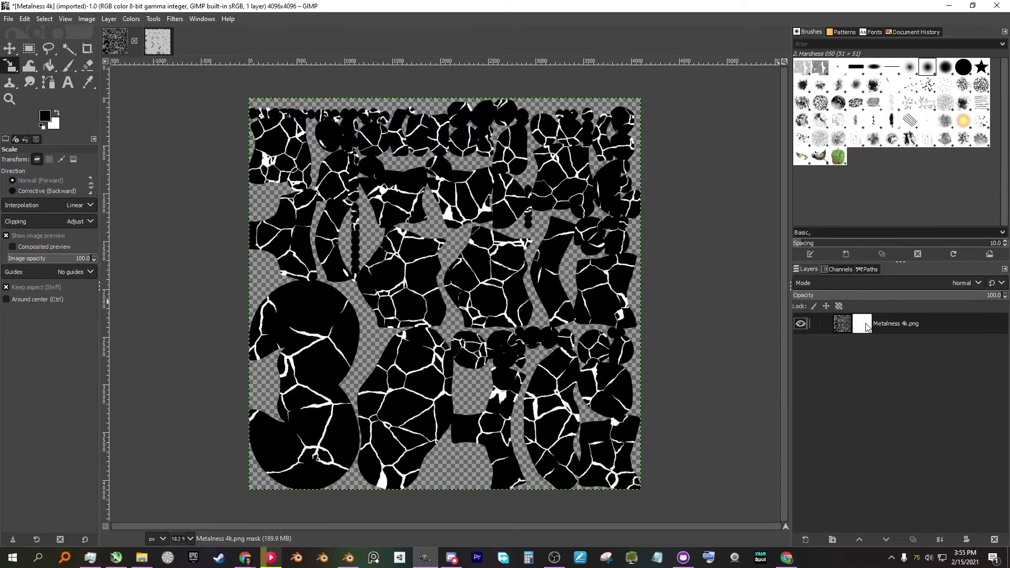
{"action": "key", "text": "ctrl+v"}
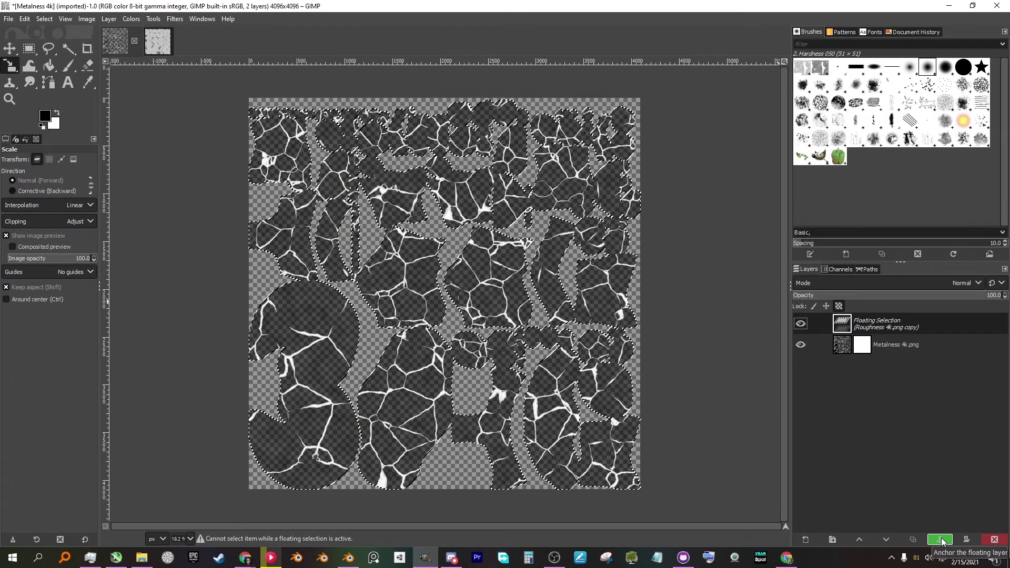
{"action": "left_click", "coordinate": [941, 541]}
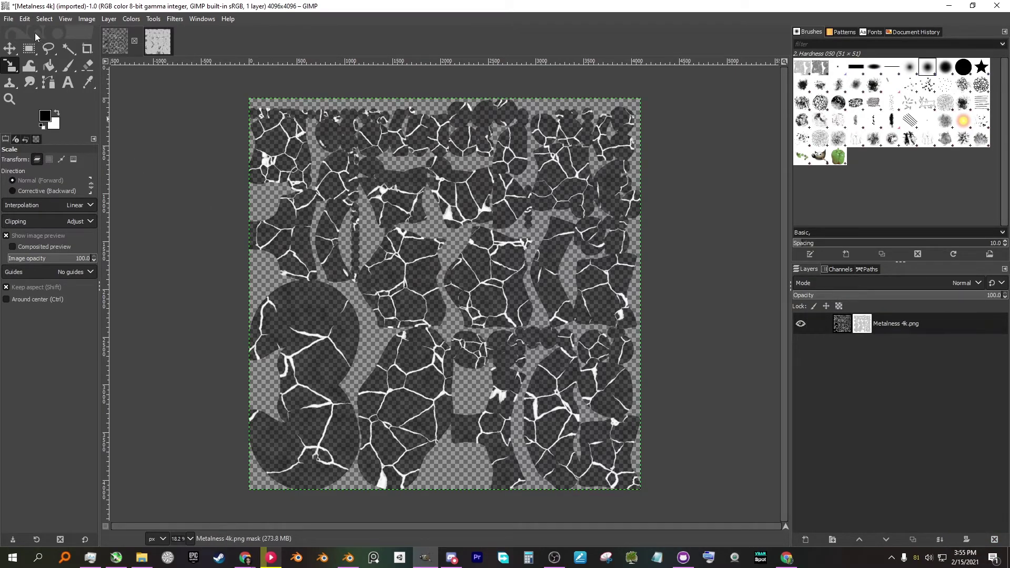
- Export the metalness image as 'Metalness 4k(Smoothness Alpha).png' with default PNG options
{"action": "left_click", "coordinate": [9, 21]}
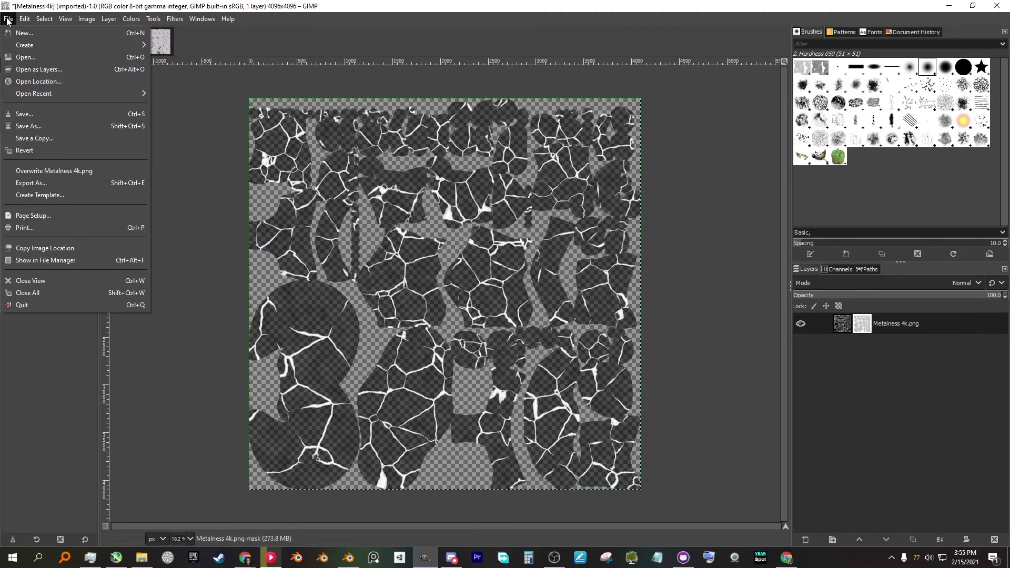
{"action": "left_click", "coordinate": [7, 21]}
{"action": "left_click", "coordinate": [8, 21]}
{"action": "left_click", "coordinate": [48, 182]}
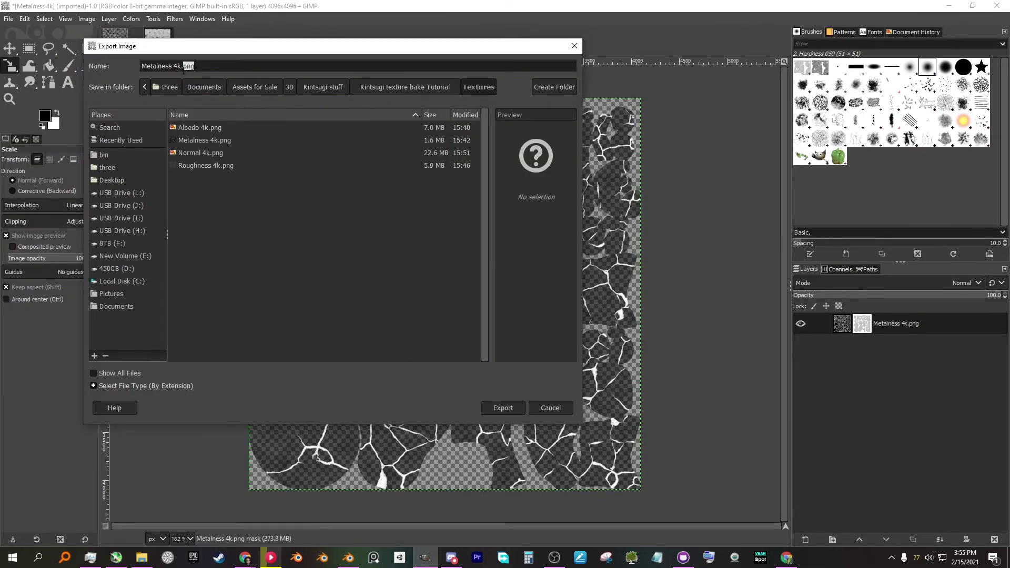
{"action": "key", "text": "Left"}
{"action": "type", "text": "(S"}
{"action": "type", "text": "moo"}
{"action": "type", "text": "thne"}
{"action": "left_click", "coordinate": [502, 408]}
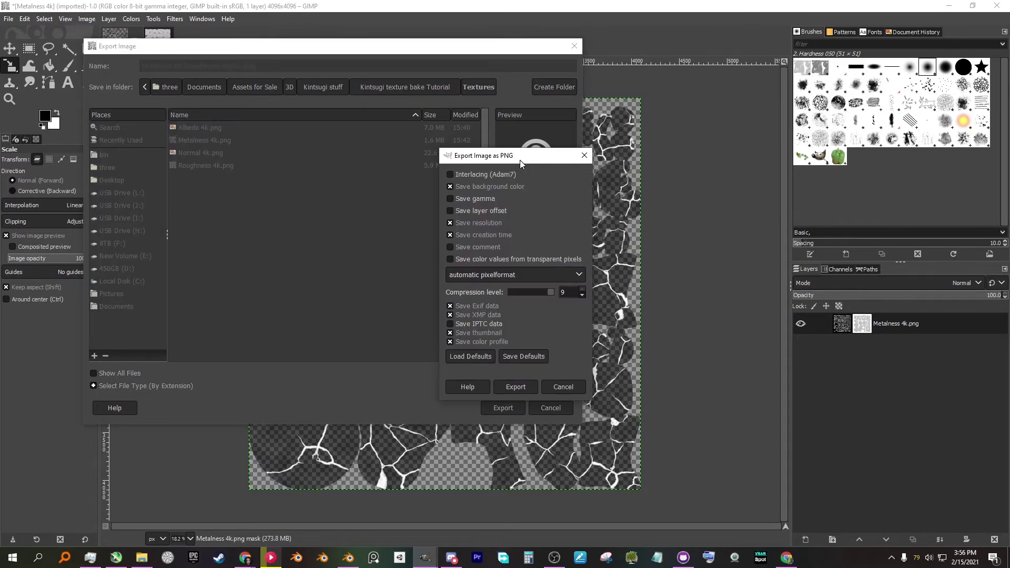
{"action": "left_click", "coordinate": [516, 387]}
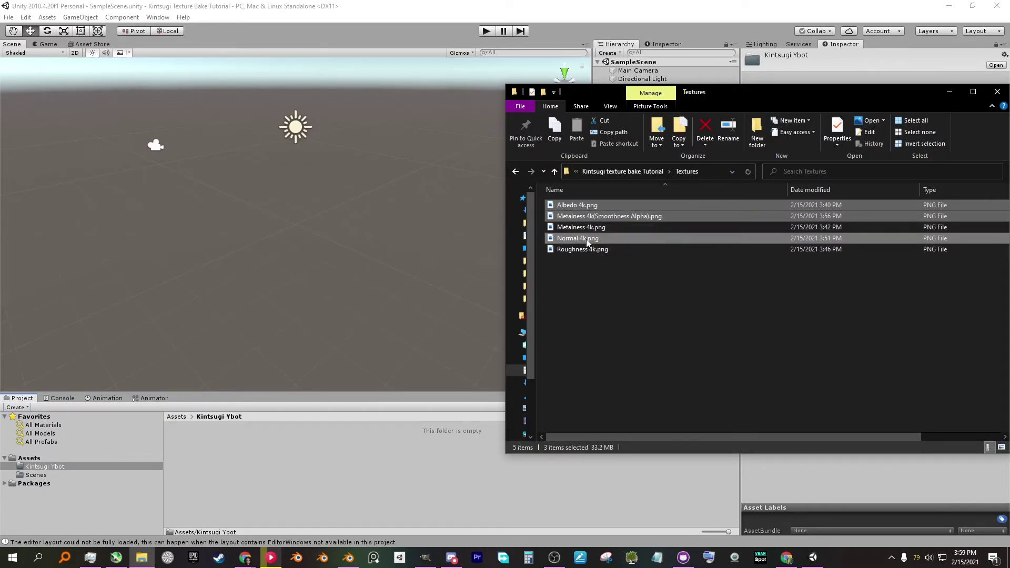
- Import the texture maps and the character FBX into the Unity project folders
{"action": "left_click_drag", "start_coordinate": [573, 258], "coordinate": [338, 500]}
{"action": "key", "text": "alt+Up"}
{"action": "left_click_drag", "start_coordinate": [601, 252], "coordinate": [417, 425]}
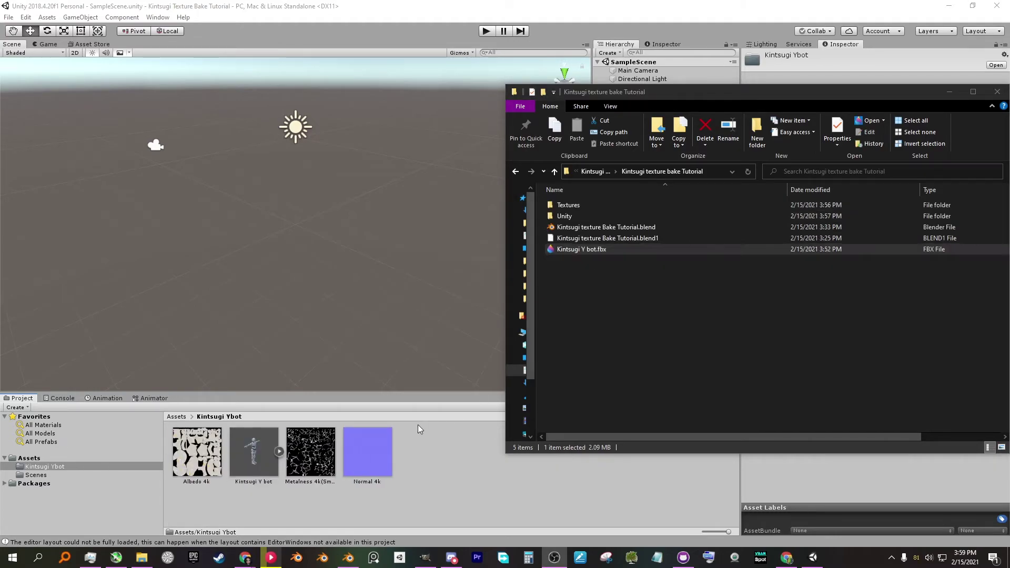
{"action": "left_click", "coordinate": [996, 92]}
- Create a new material asset named 'Kintsugi Ybot'
{"action": "right_click", "coordinate": [437, 481]}
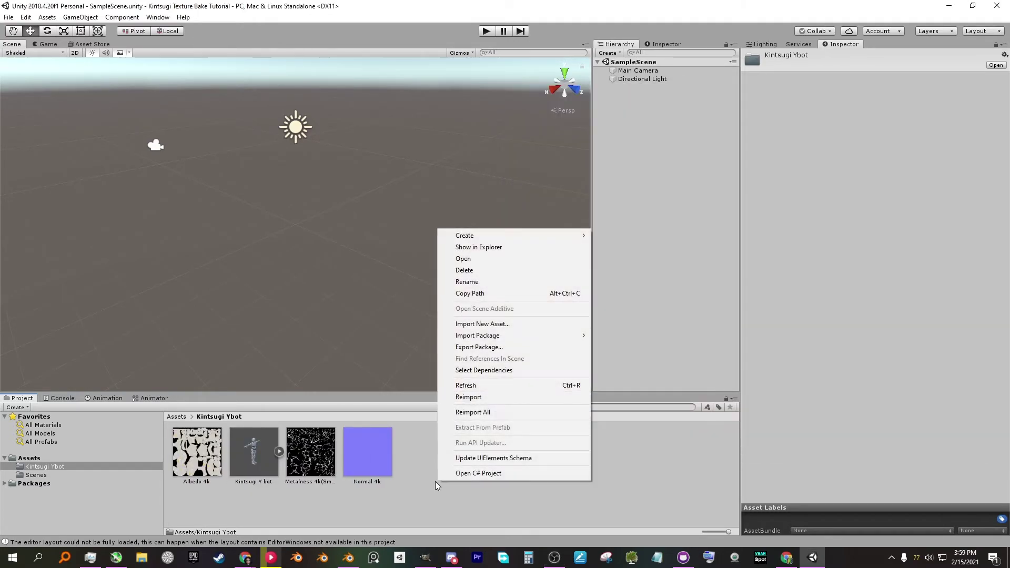
{"action": "mouse_move", "coordinate": [513, 235]}
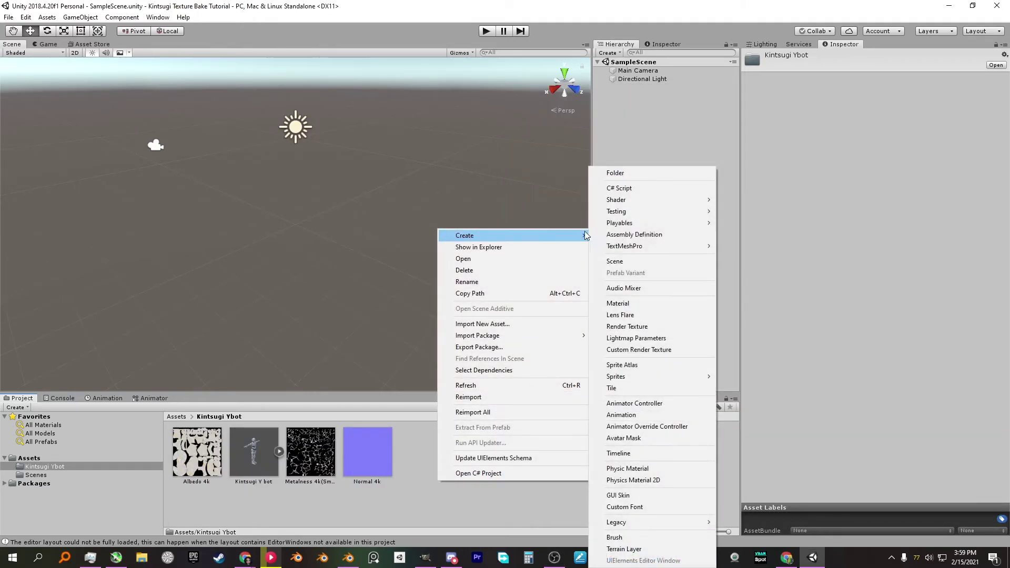
{"action": "left_click", "coordinate": [639, 303]}
{"action": "type", "text": "Kintsugi Ybot"}
{"action": "key", "text": "Return"}
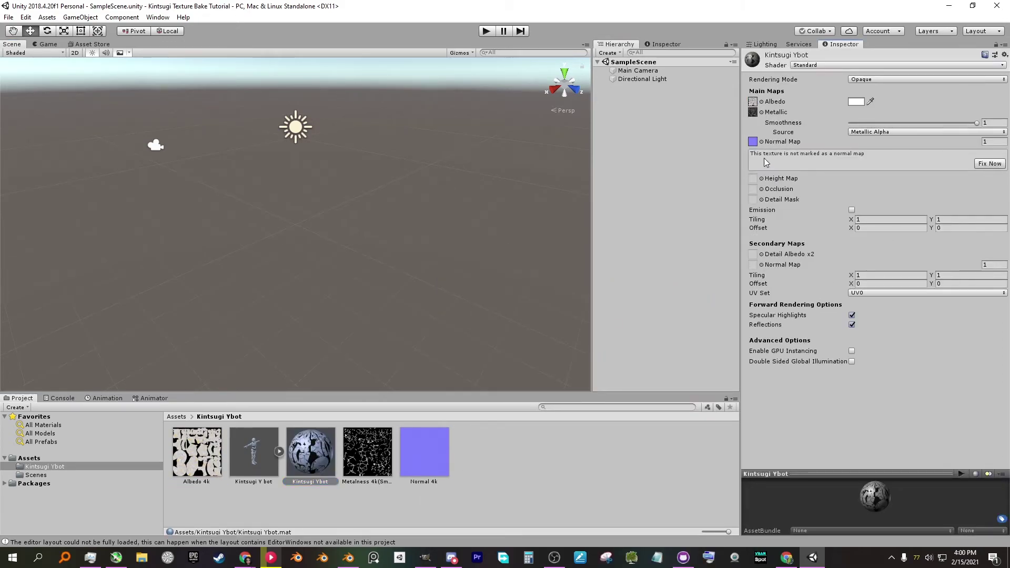
- Mark Normal 4k as a normal map, cap the three textures at 4096, and open the Y bot's material settings
{"action": "left_click", "coordinate": [987, 164]}
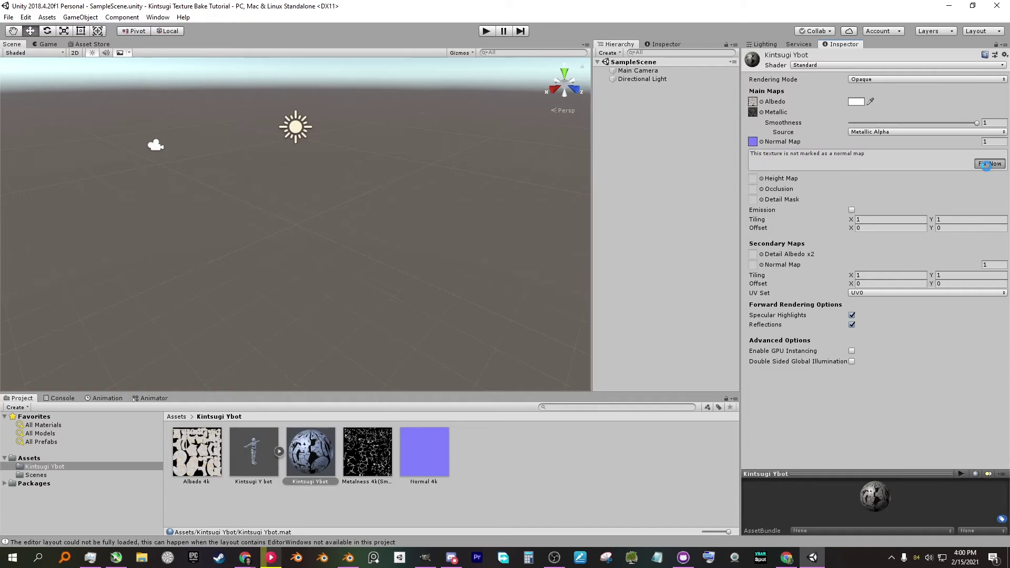
{"action": "left_click", "coordinate": [211, 466]}
{"action": "left_click", "coordinate": [424, 458], "text": "shift"}
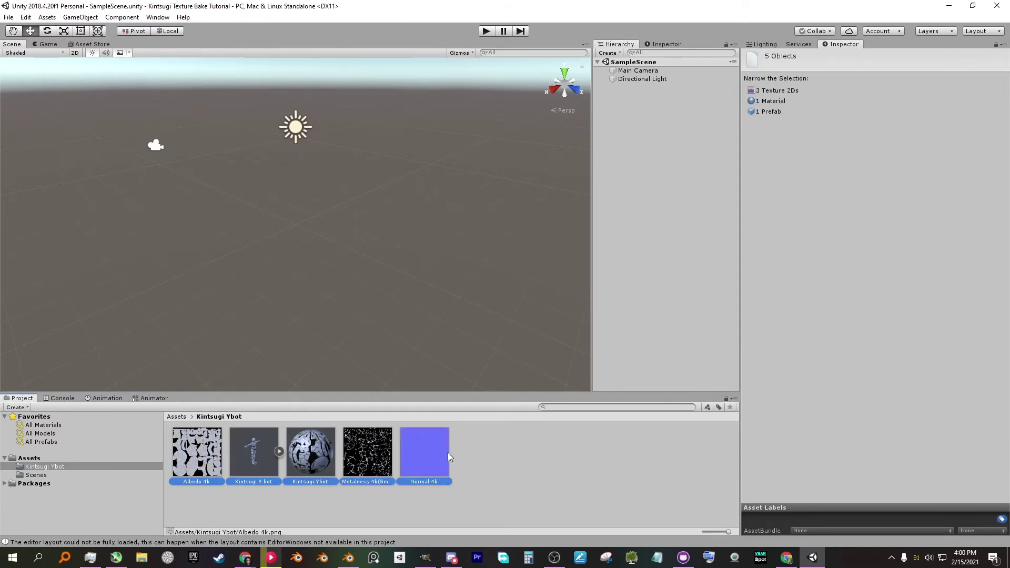
{"action": "left_click", "coordinate": [447, 456]}
{"action": "left_click", "coordinate": [367, 454], "text": "ctrl"}
{"action": "left_click", "coordinate": [198, 454], "text": "ctrl"}
{"action": "left_click", "coordinate": [863, 200]}
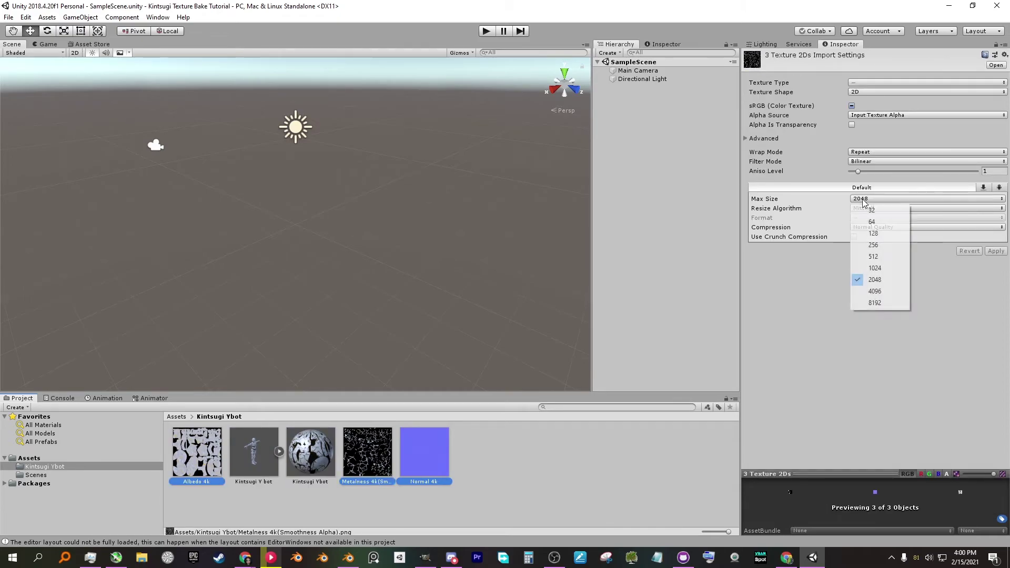
{"action": "left_click", "coordinate": [874, 290]}
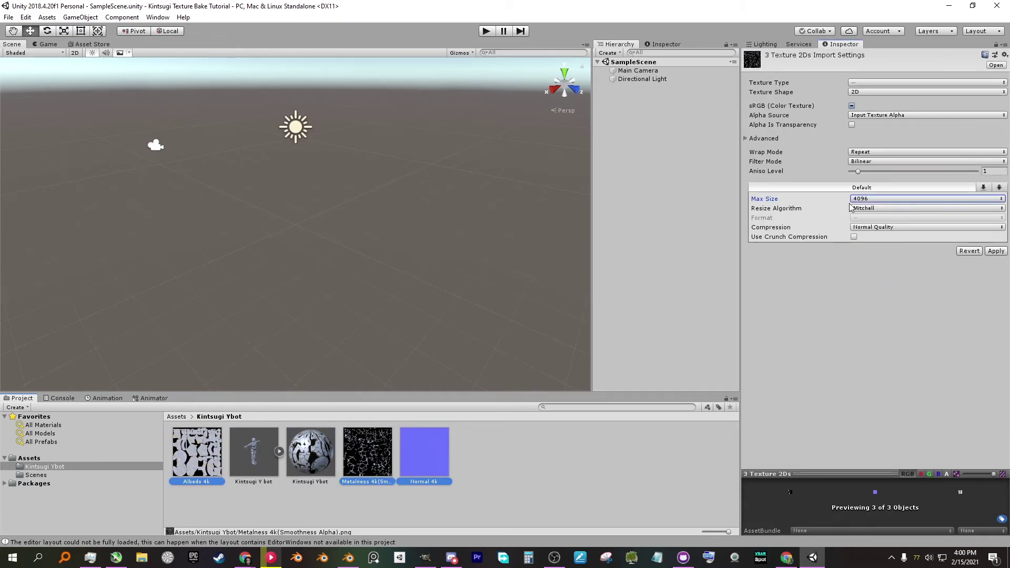
{"action": "left_click", "coordinate": [994, 250]}
{"action": "left_click", "coordinate": [254, 454]}
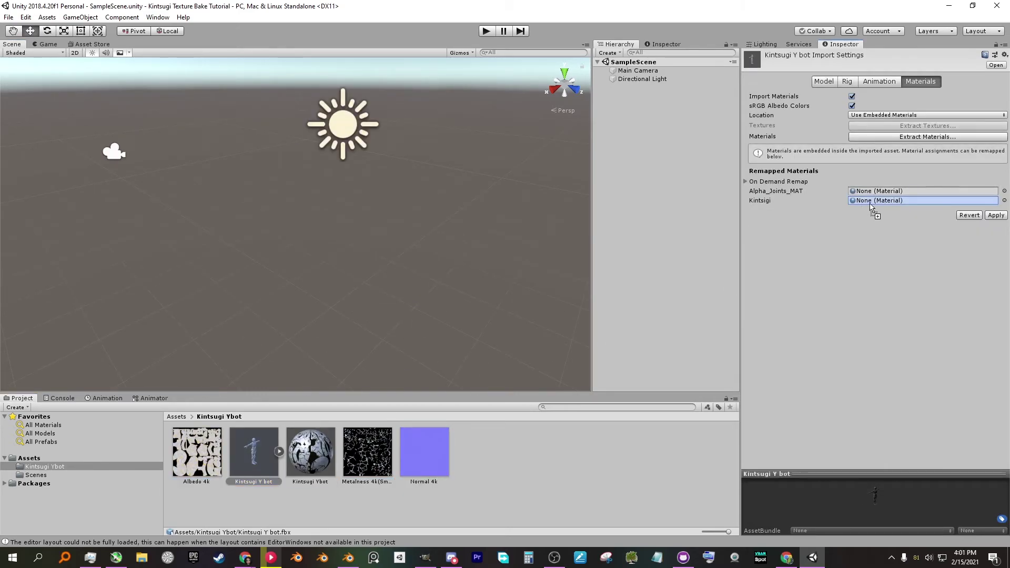
- Assign the Kintsugi Ybot material to the Kintsugi slot and place the Y bot in the scene
{"action": "left_click_drag", "start_coordinate": [309, 461], "coordinate": [874, 202]}
{"action": "left_click_drag", "start_coordinate": [254, 456], "coordinate": [647, 265]}
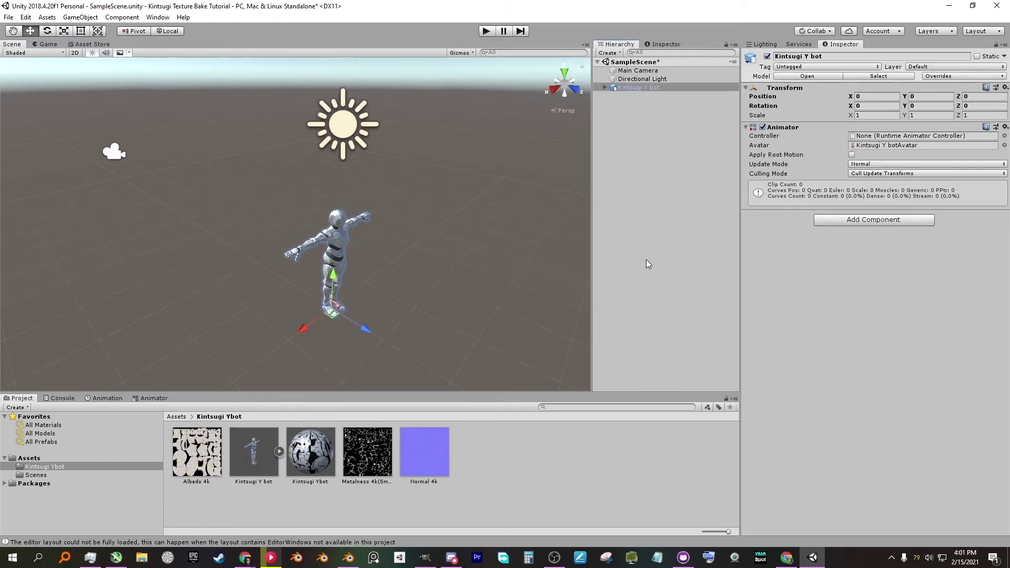
{"action": "key", "text": "f"}
{"action": "mouse_move", "coordinate": [300, 322]}
{"action": "left_mouse_down", "text": "alt"}
{"action": "mouse_move", "coordinate": [338, 175]}
{"action": "mouse_move", "coordinate": [334, 216]}
{"action": "left_mouse_up", "text": "alt"}
- Try different Normal Map strength values on the Kintsugi Ybot material, ending back at 1
{"action": "left_click", "coordinate": [305, 461]}
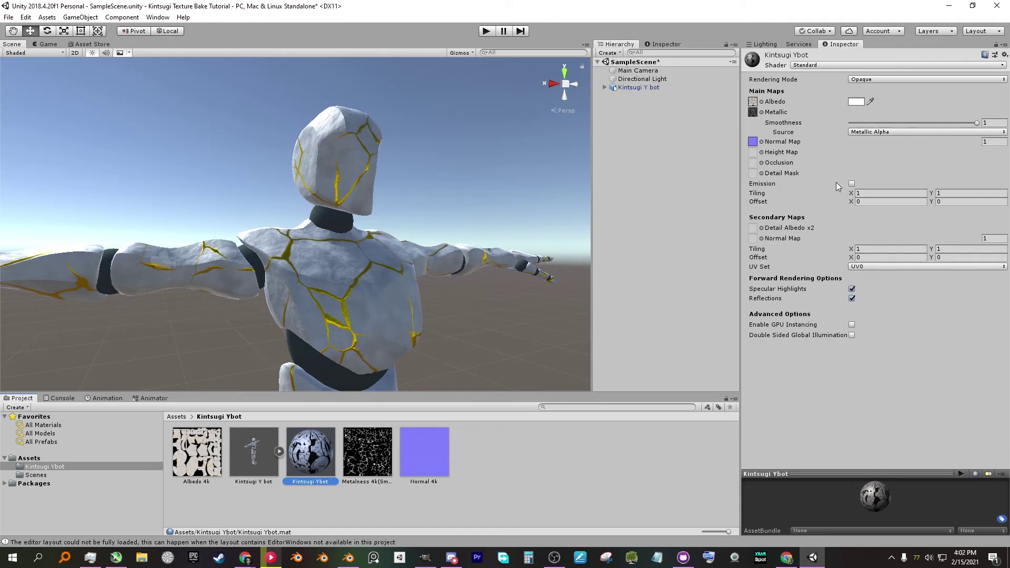
{"action": "left_click", "coordinate": [980, 142]}
{"action": "type", "text": "5"}
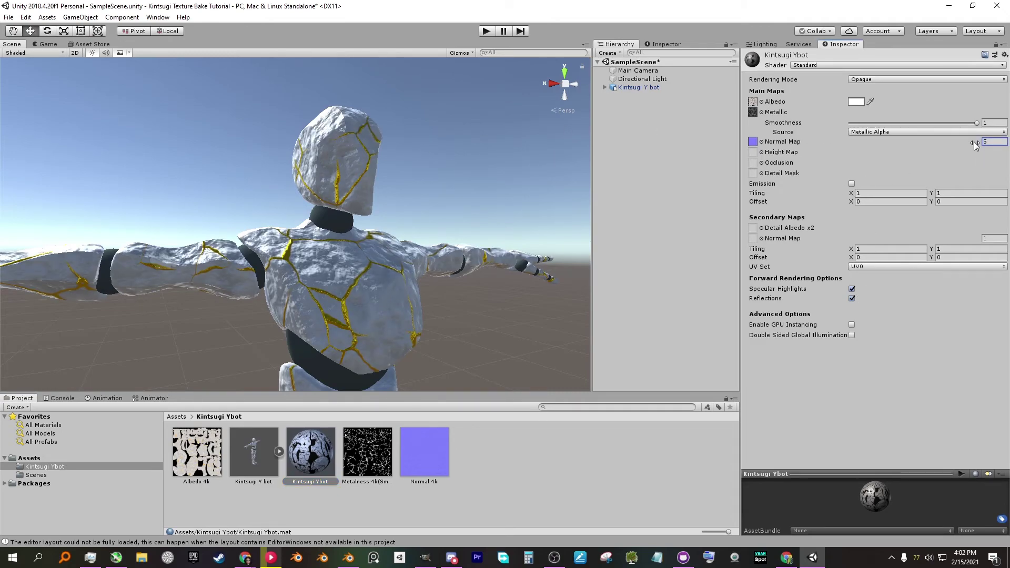
{"action": "mouse_move", "coordinate": [976, 143]}
{"action": "left_mouse_down"}
{"action": "mouse_move", "coordinate": [959, 147]}
{"action": "mouse_move", "coordinate": [984, 143]}
{"action": "left_mouse_up"}
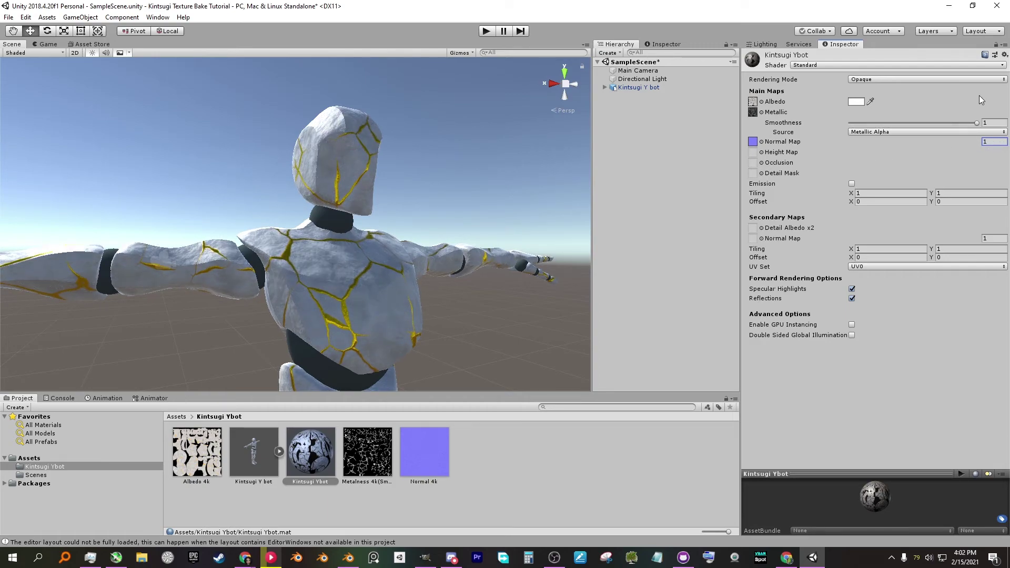
{"action": "left_click", "coordinate": [1005, 47]}
- Switch the Inspector to Debug mode and raise the material's _GlossMapScale second value to about 2
{"action": "left_click", "coordinate": [986, 124]}
{"action": "left_click", "coordinate": [1004, 45]}
{"action": "left_click", "coordinate": [933, 71]}
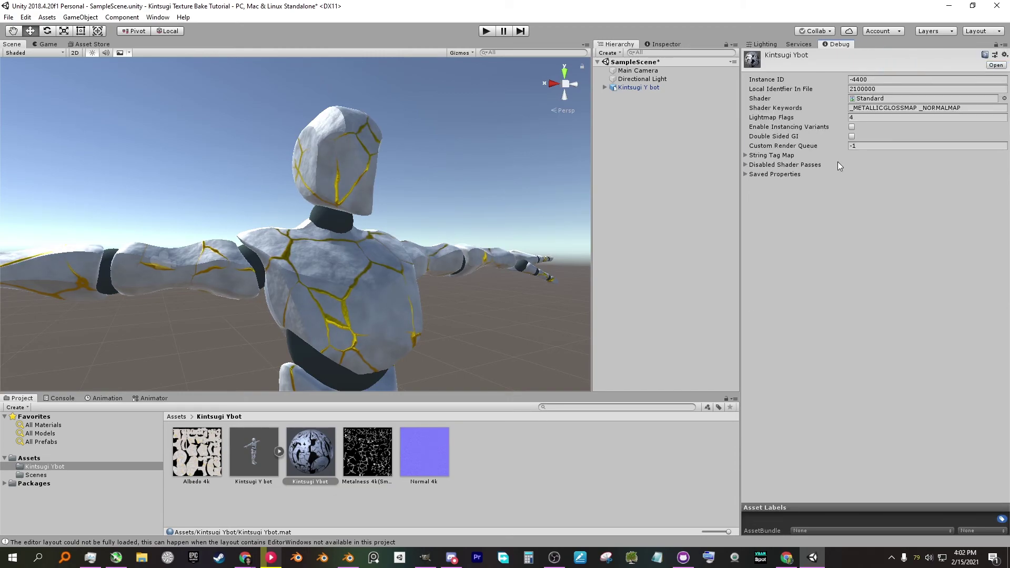
{"action": "left_click", "coordinate": [745, 175]}
{"action": "left_click", "coordinate": [751, 191]}
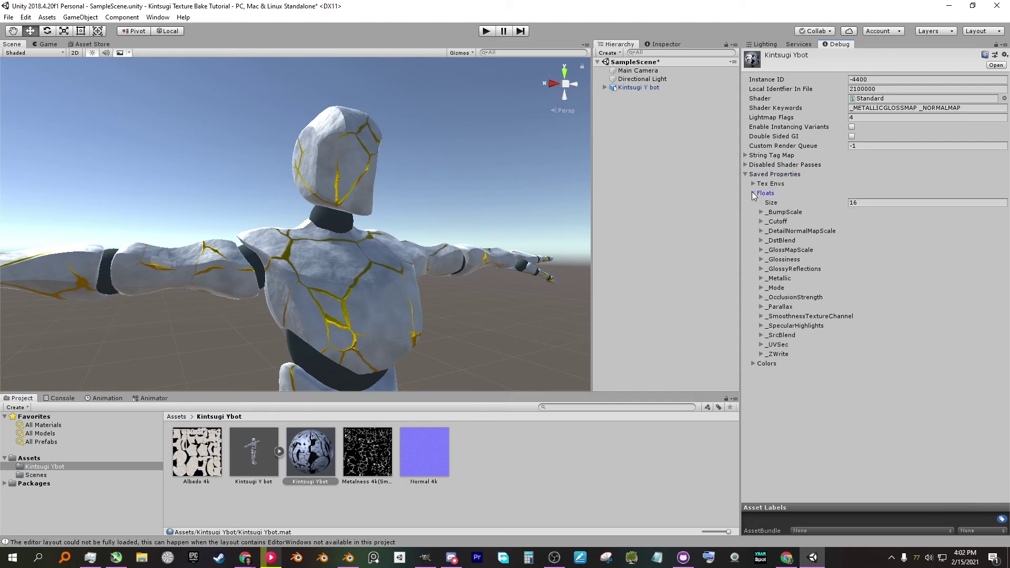
{"action": "left_click", "coordinate": [760, 249]}
{"action": "left_click", "coordinate": [848, 269]}
{"action": "type", "text": "1.79"}
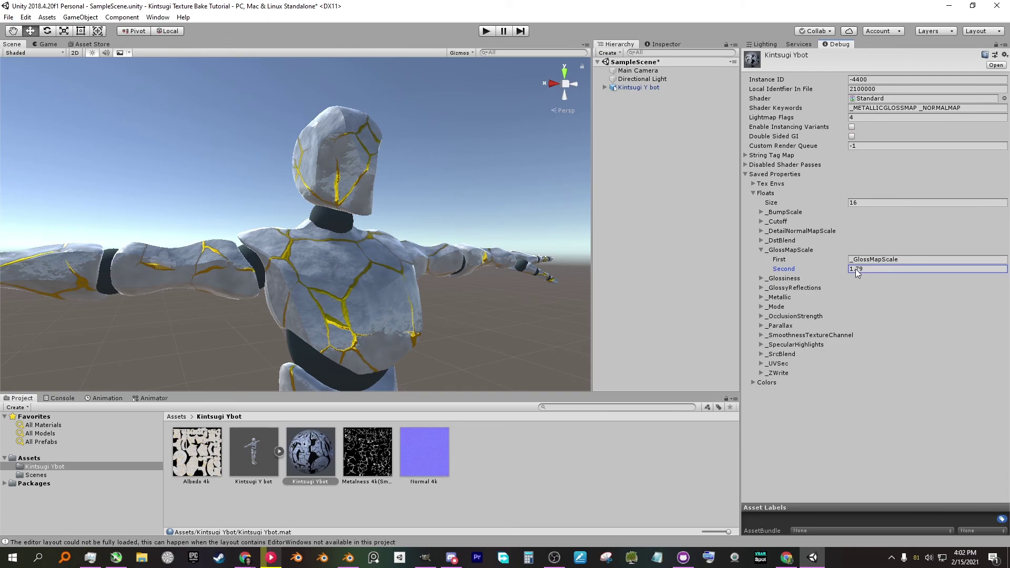
{"action": "left_click_drag", "start_coordinate": [856, 269], "coordinate": [861, 270]}
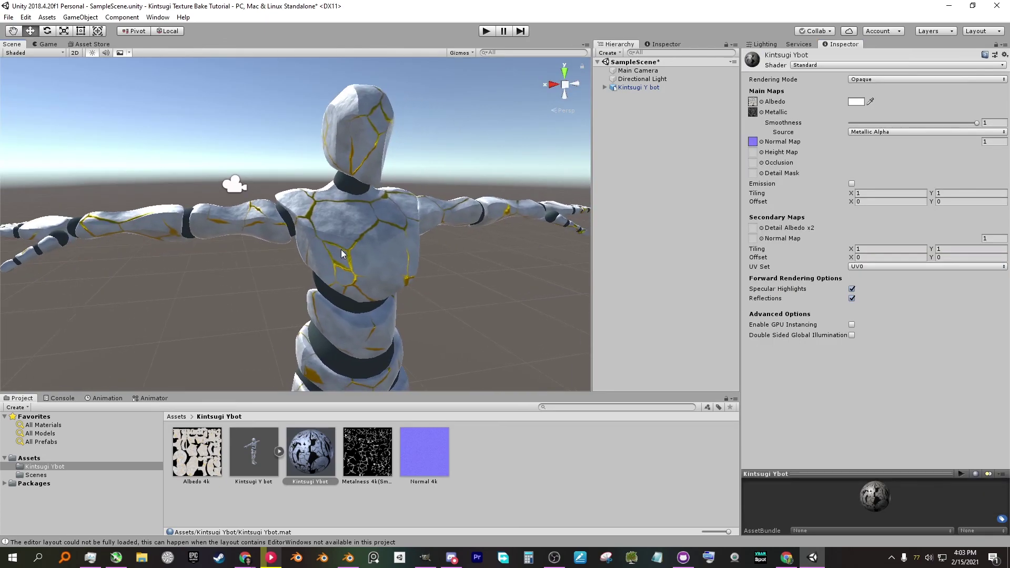
- Orbit around the Kintsugi Y bot to inspect its glossier gold cracks
{"action": "left_click_drag", "start_coordinate": [341, 250], "coordinate": [387, 271], "text": "alt"}
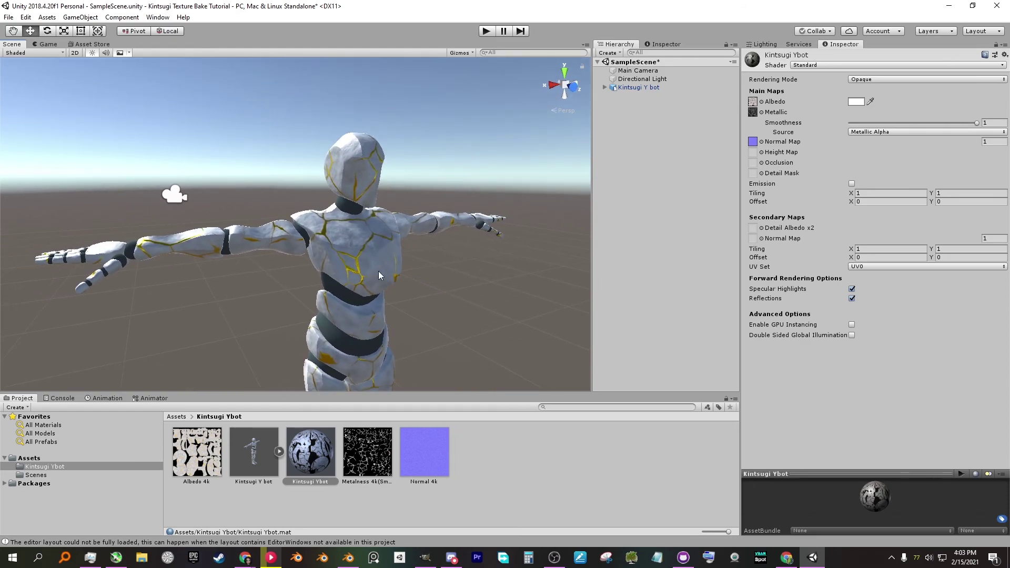